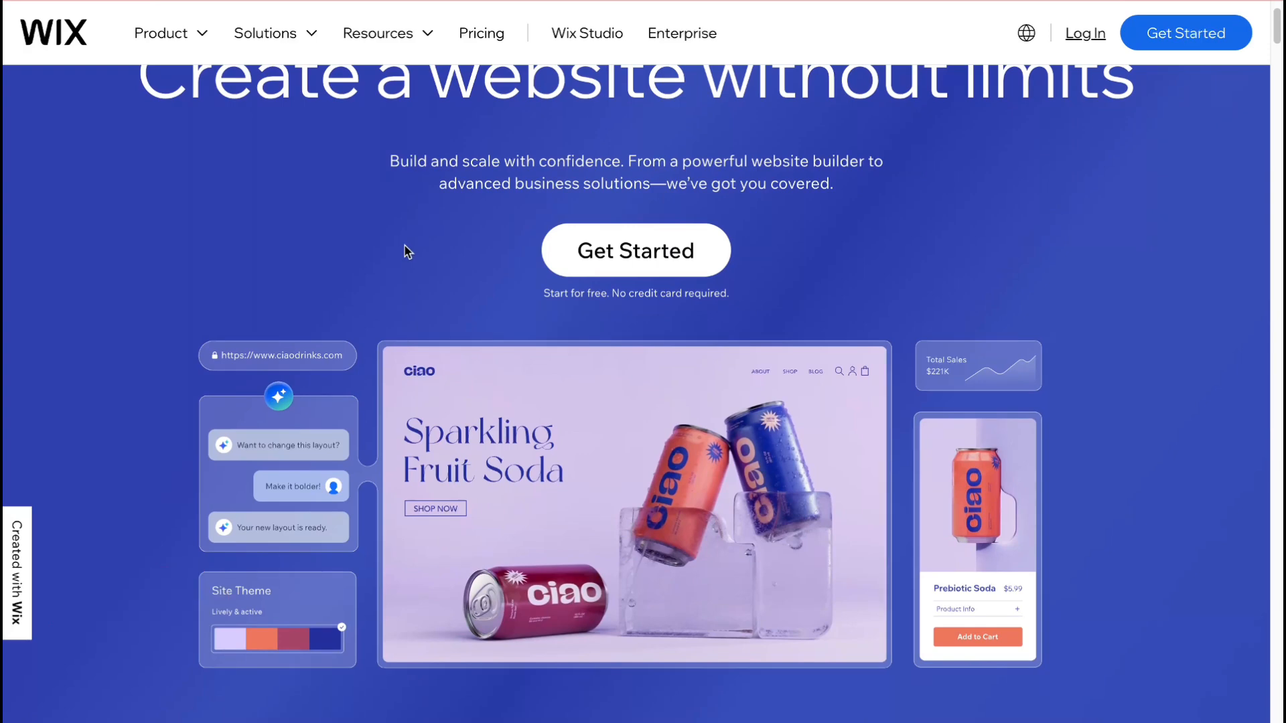
Start creating a new site and choose to set it up without the AI chat
scroll(405, 250, "up", 1)
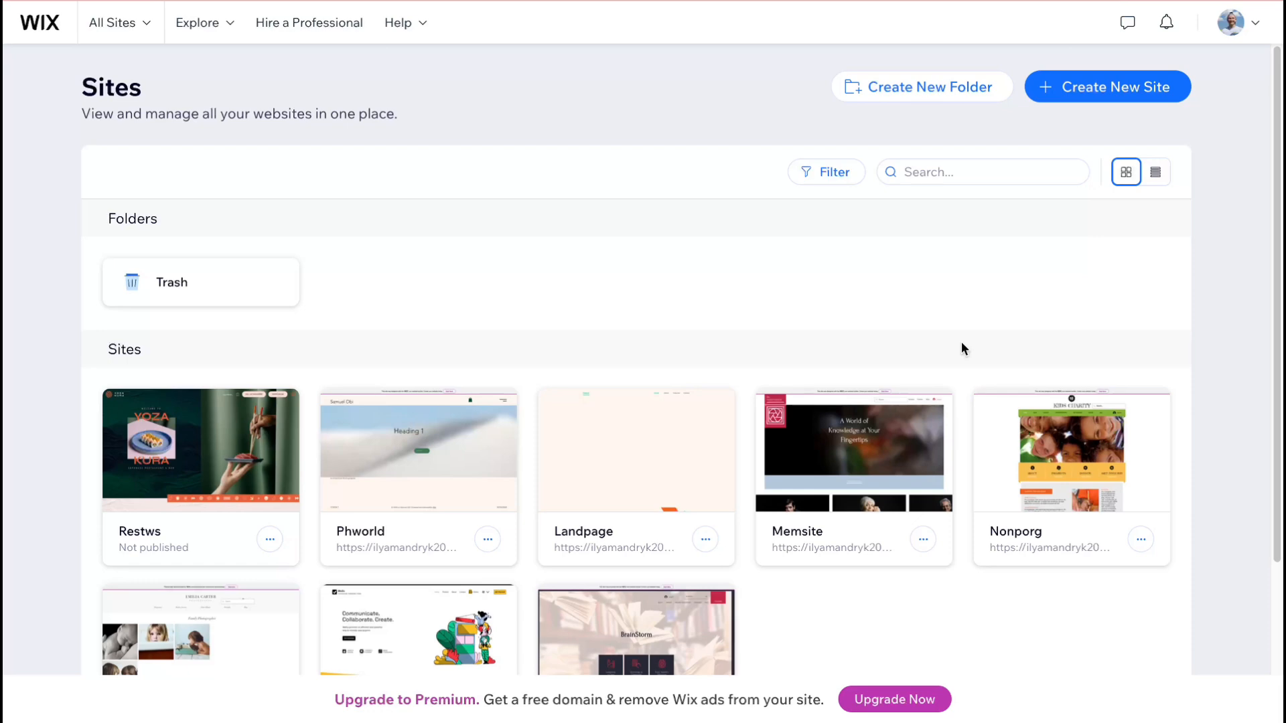
left_click(1091, 88)
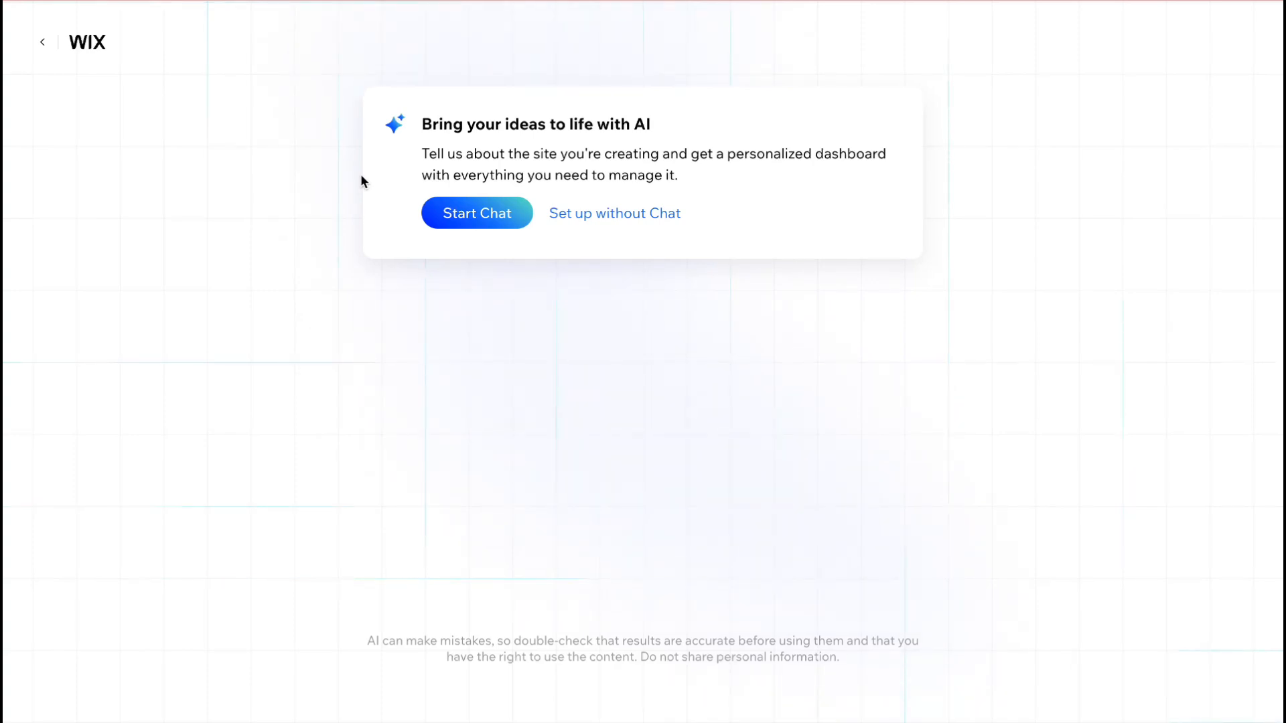
left_click(626, 213)
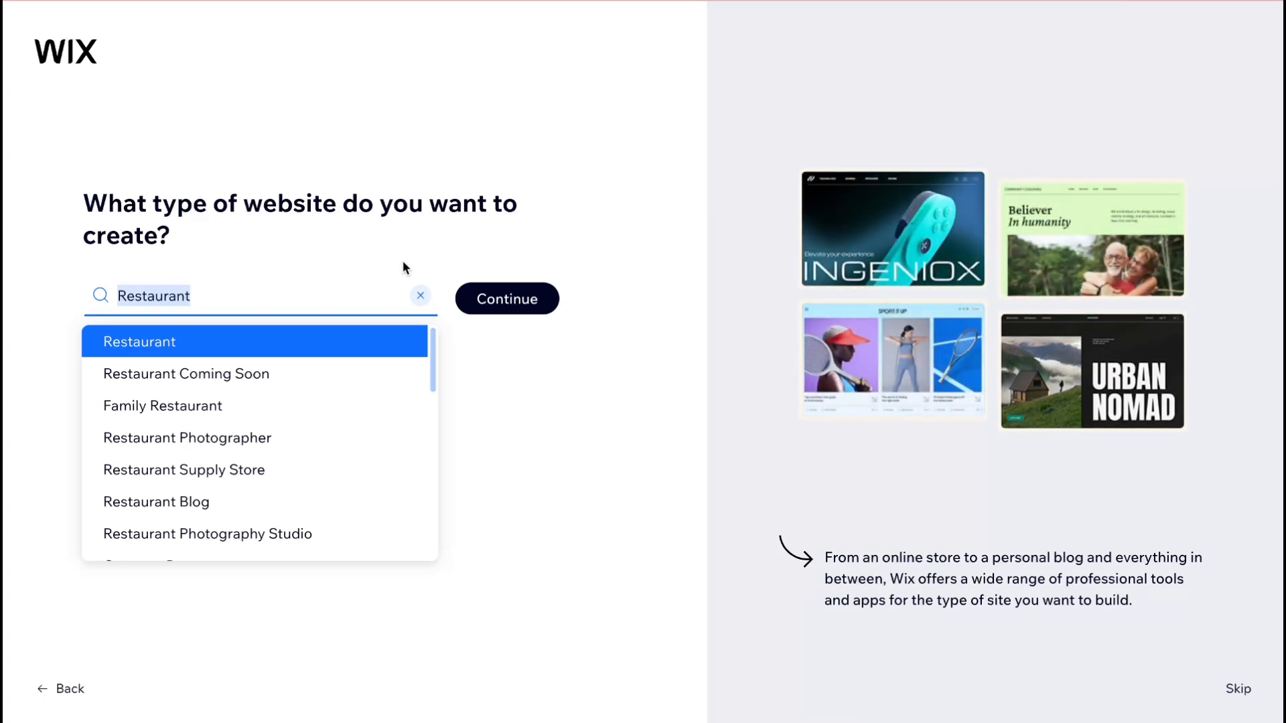
Search the website types for real estate and set the site type to Real Estate Landing Page
type("real")
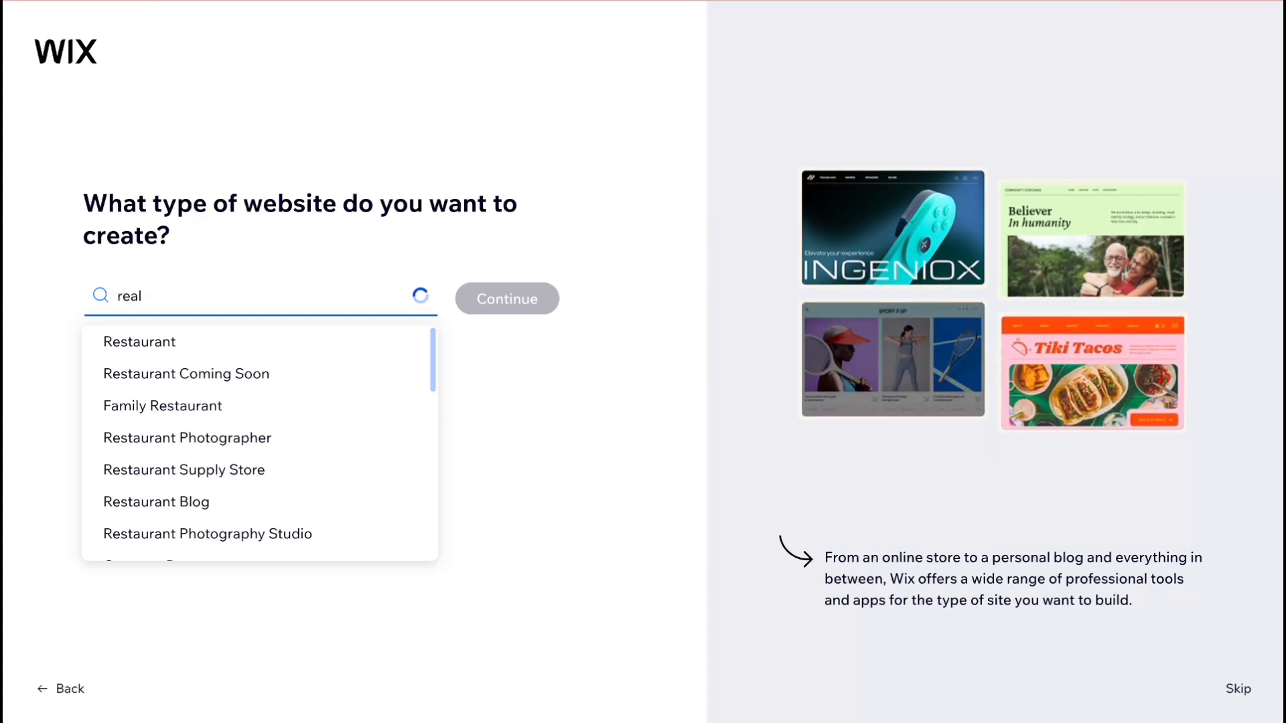
type(" est")
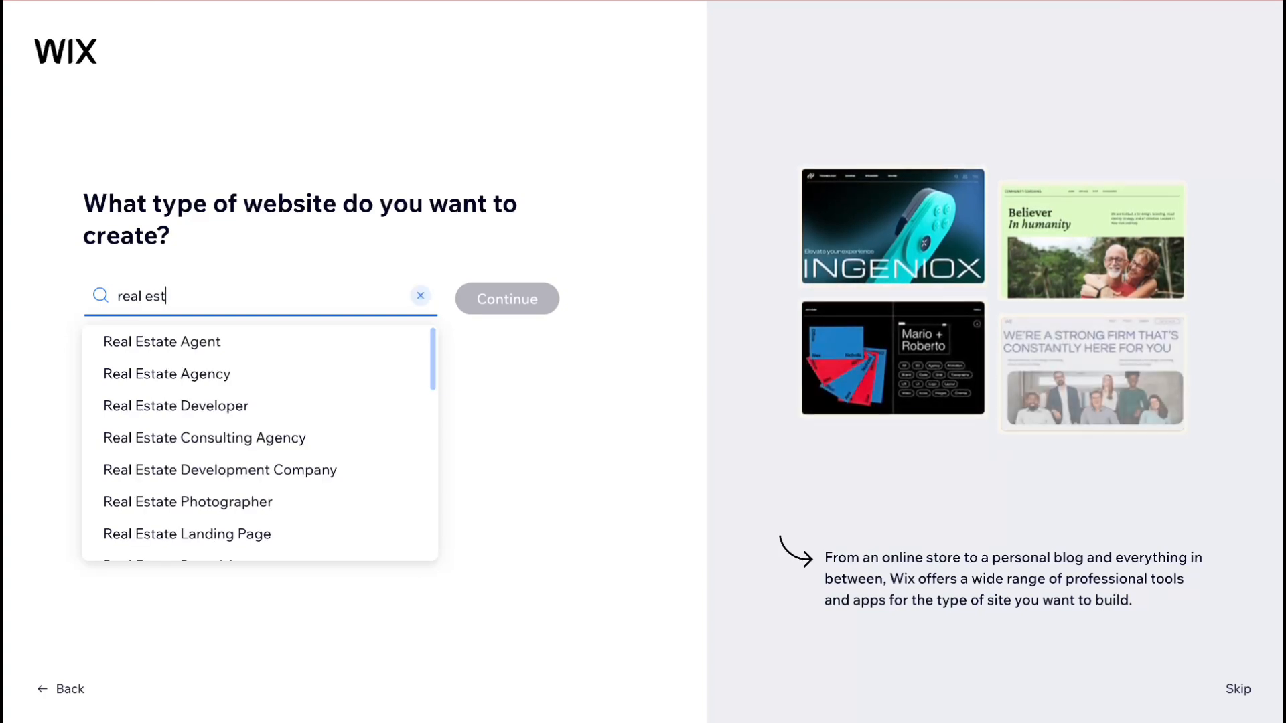
type("ate")
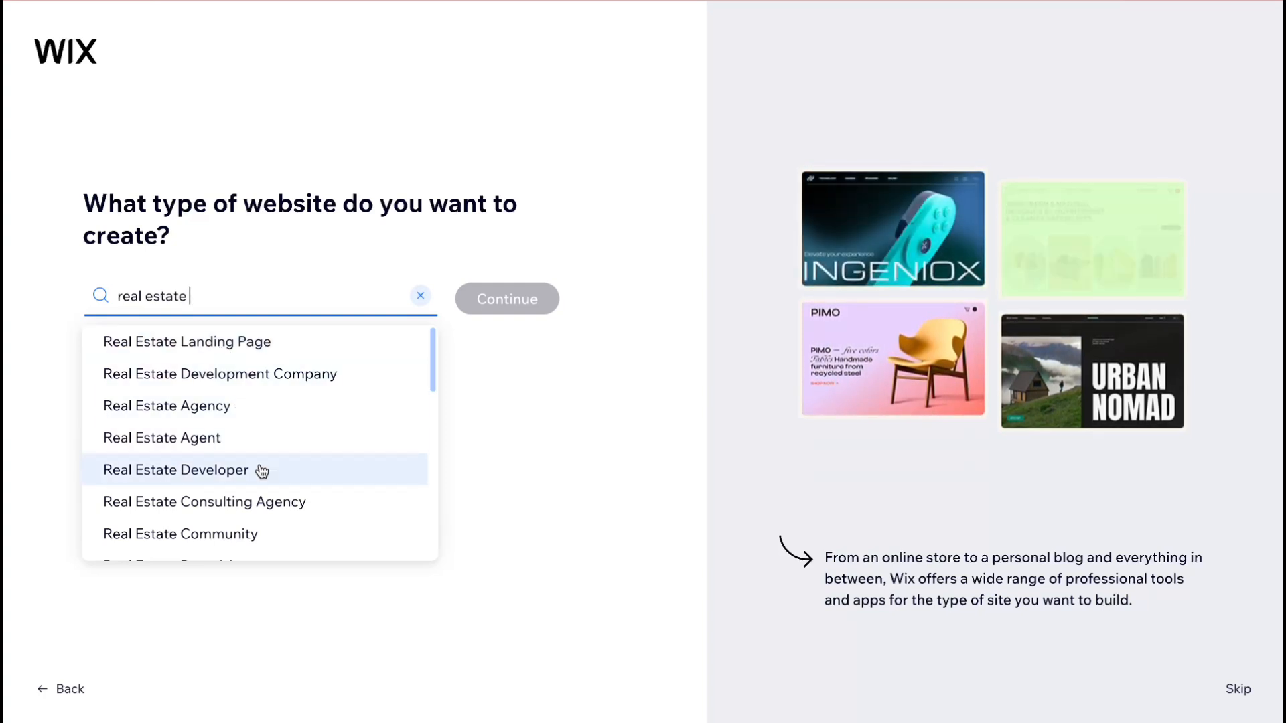
scroll(284, 510, "down", 1)
scroll(284, 511, "down", 3)
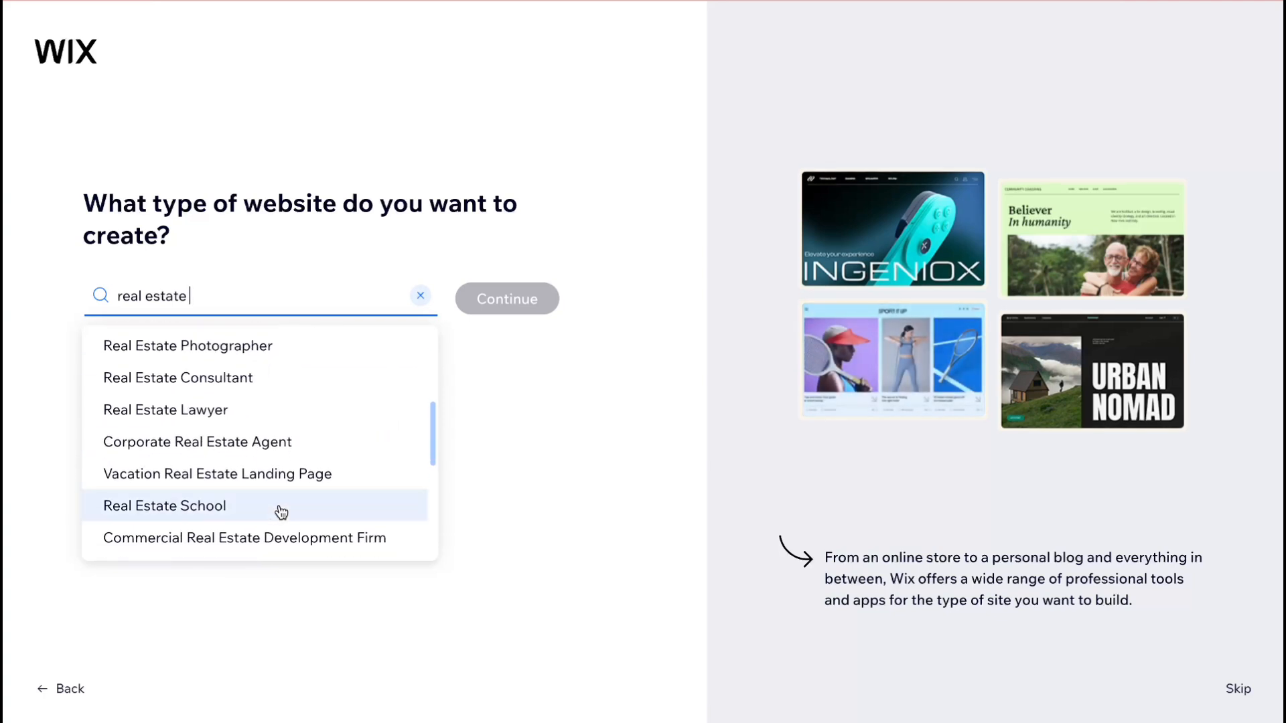
scroll(281, 512, "up", 4)
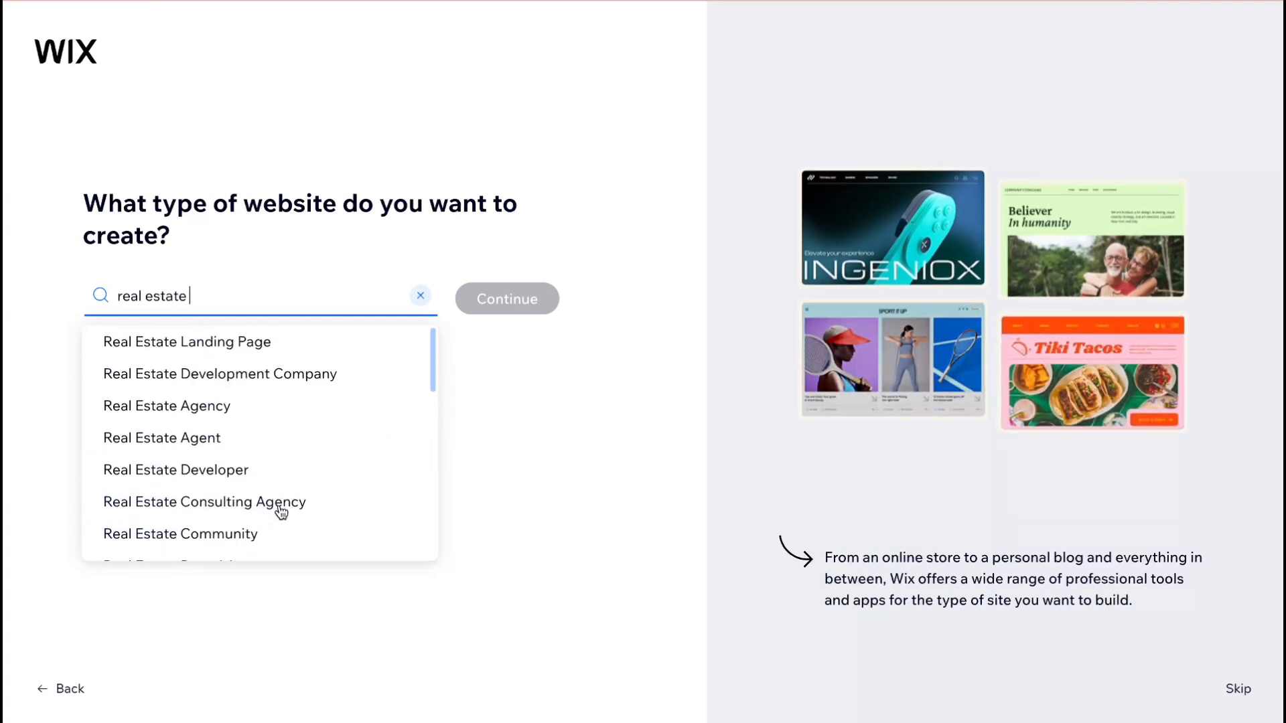
left_click(245, 345)
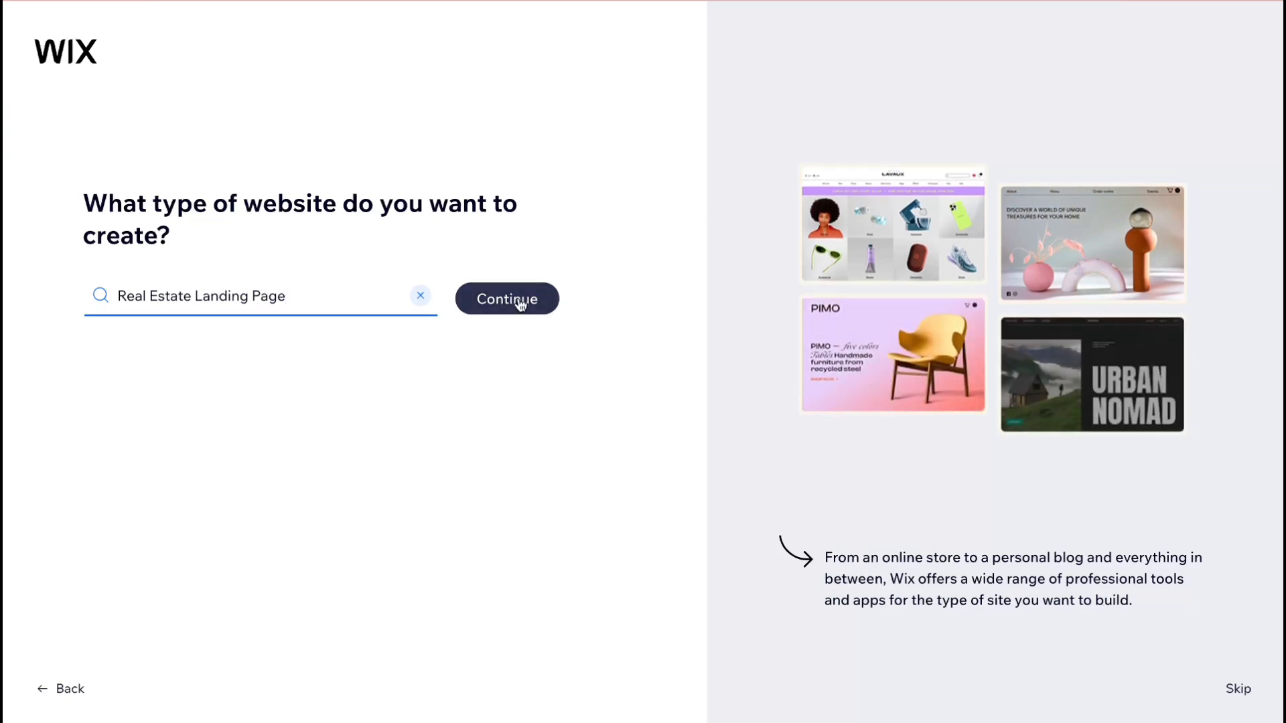
left_click(521, 302)
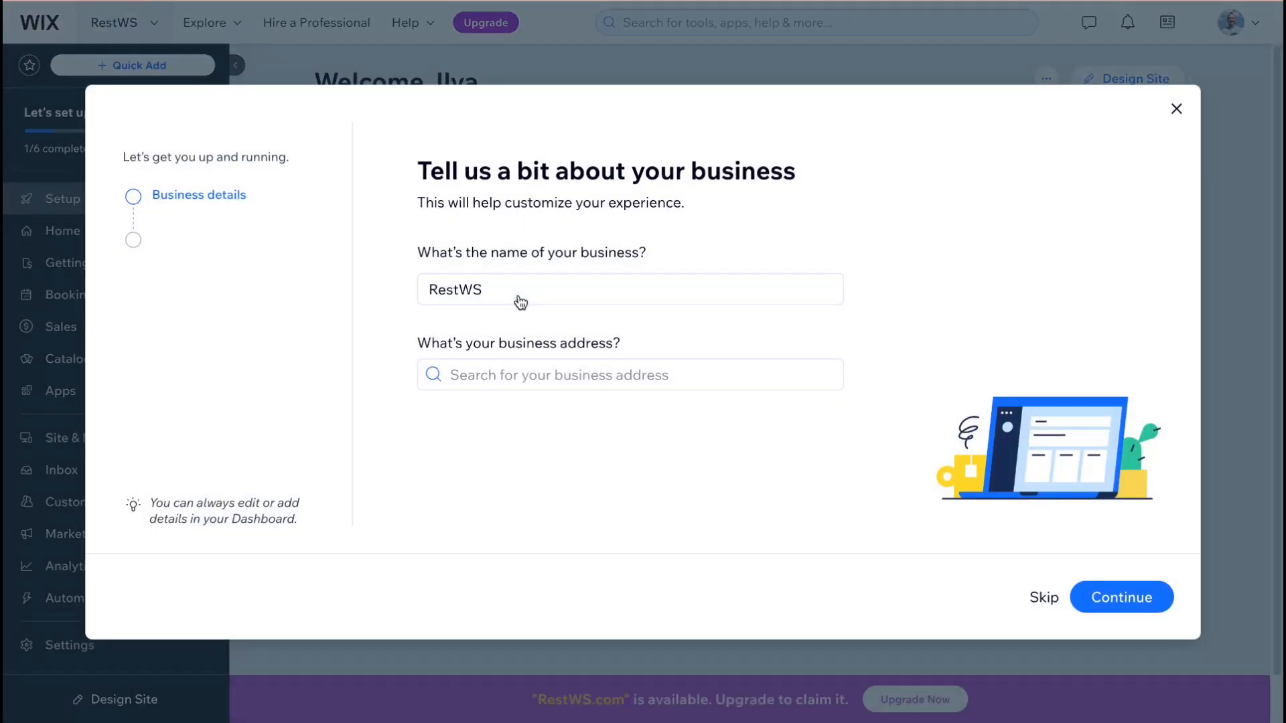
Name the business Real Est WS without an address and accept the default working hours
left_click(509, 288)
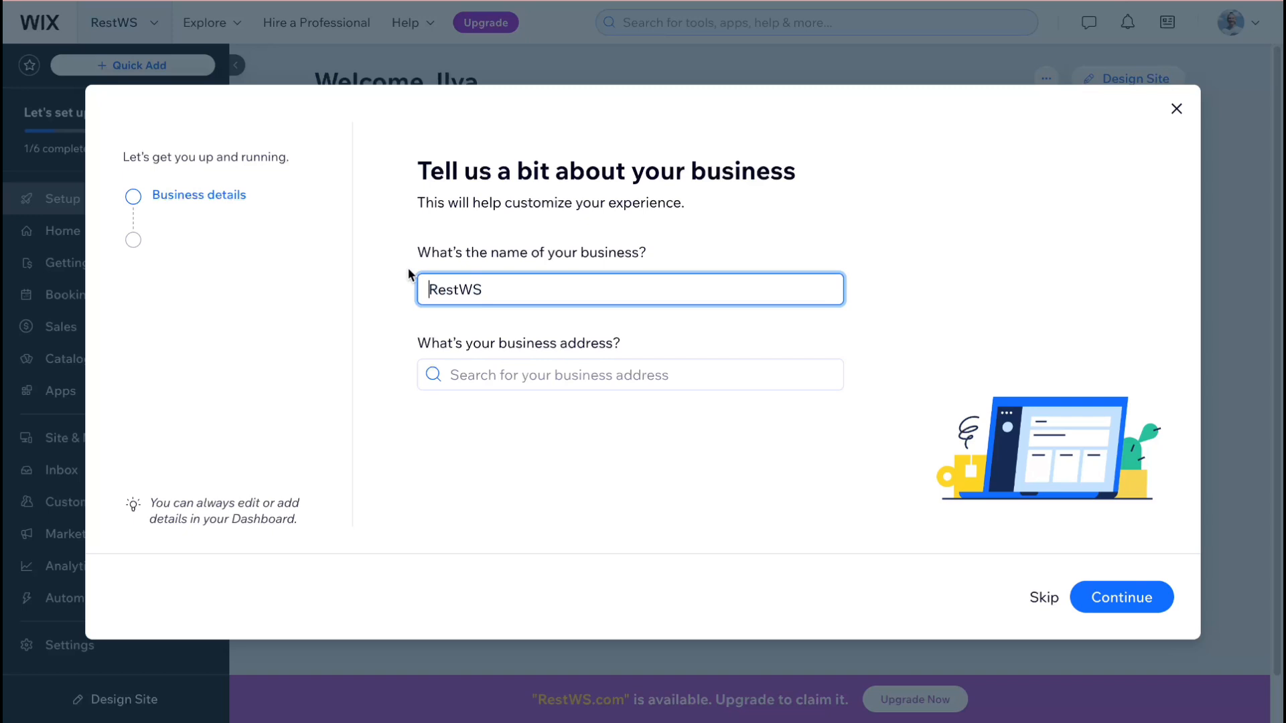
double_click(512, 282)
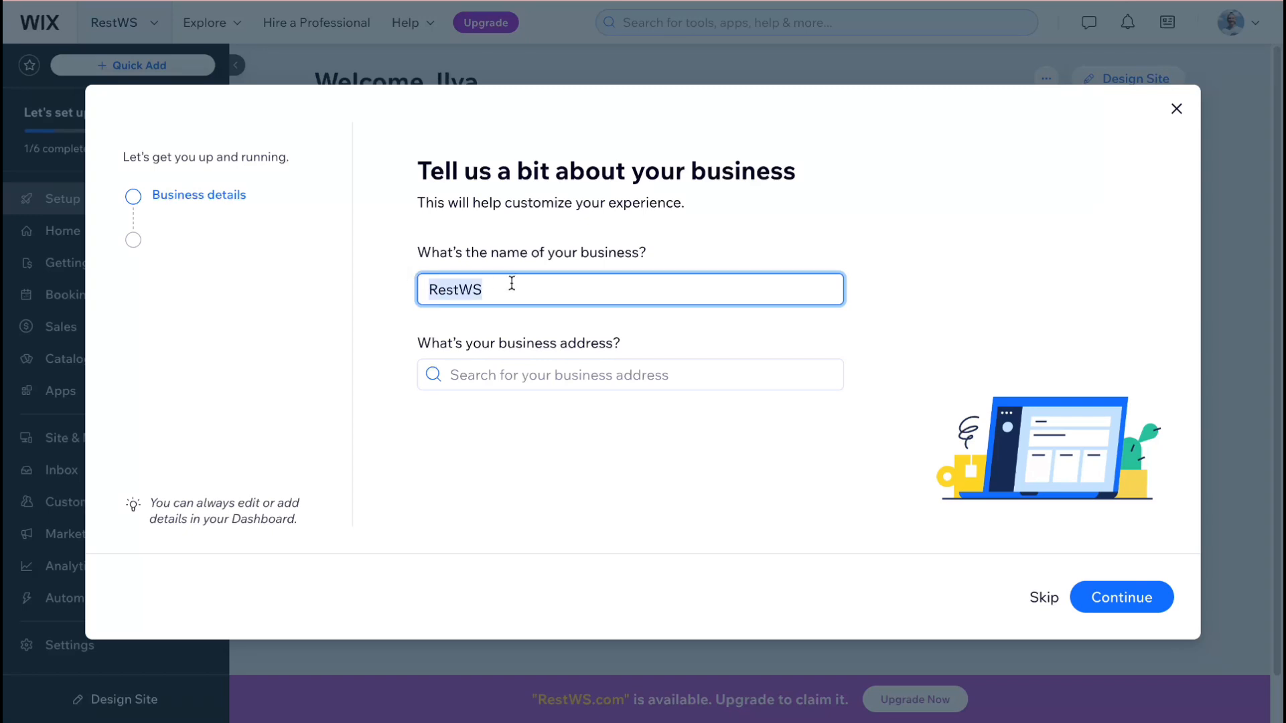
type("Real E")
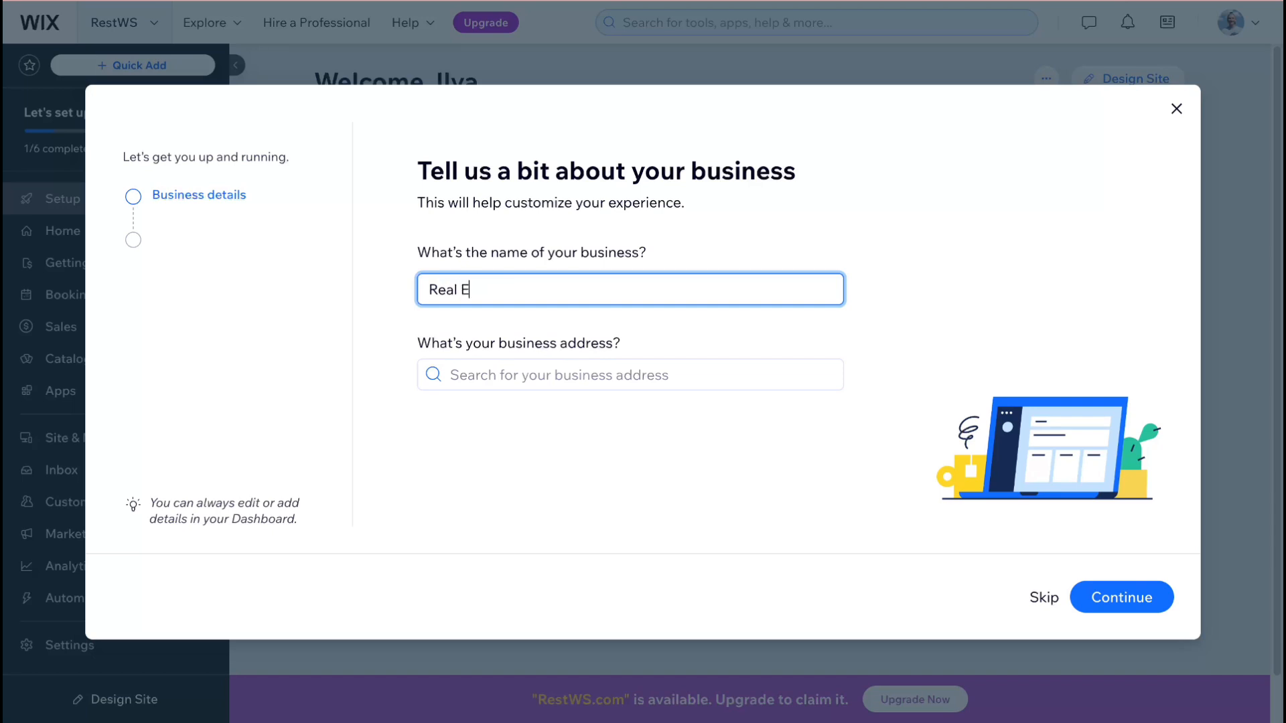
type("st WS")
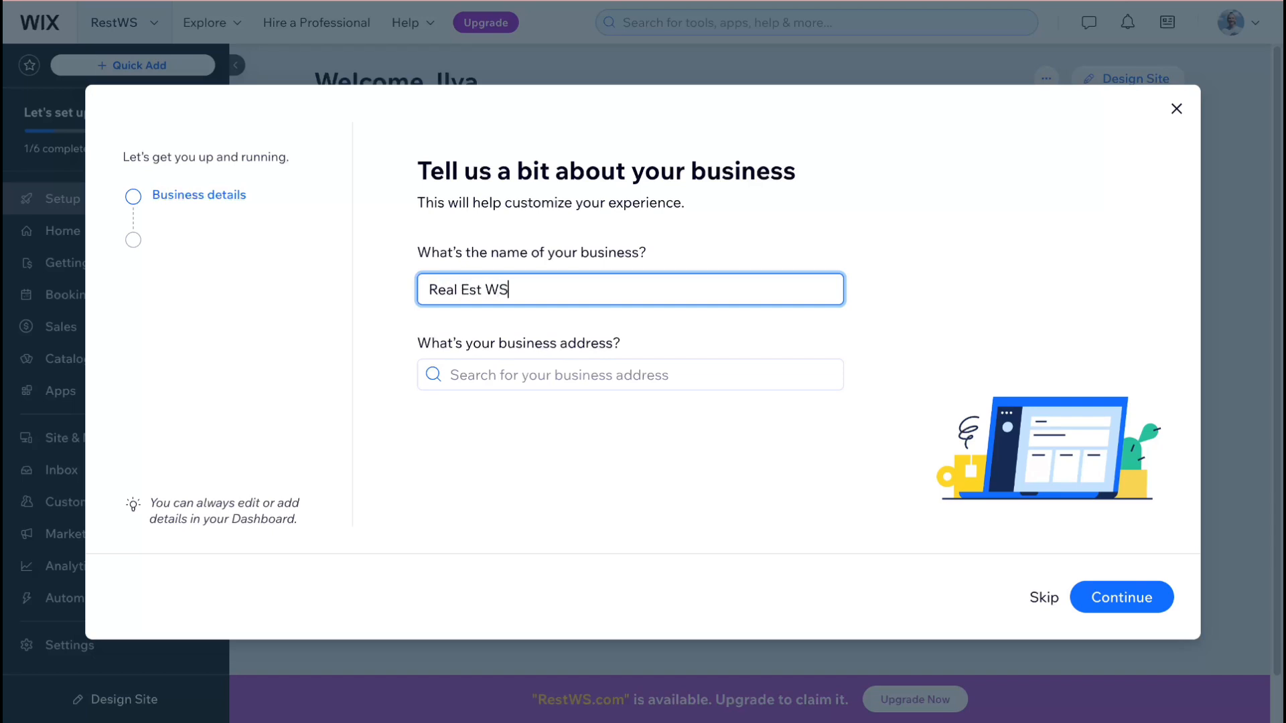
left_click(1136, 605)
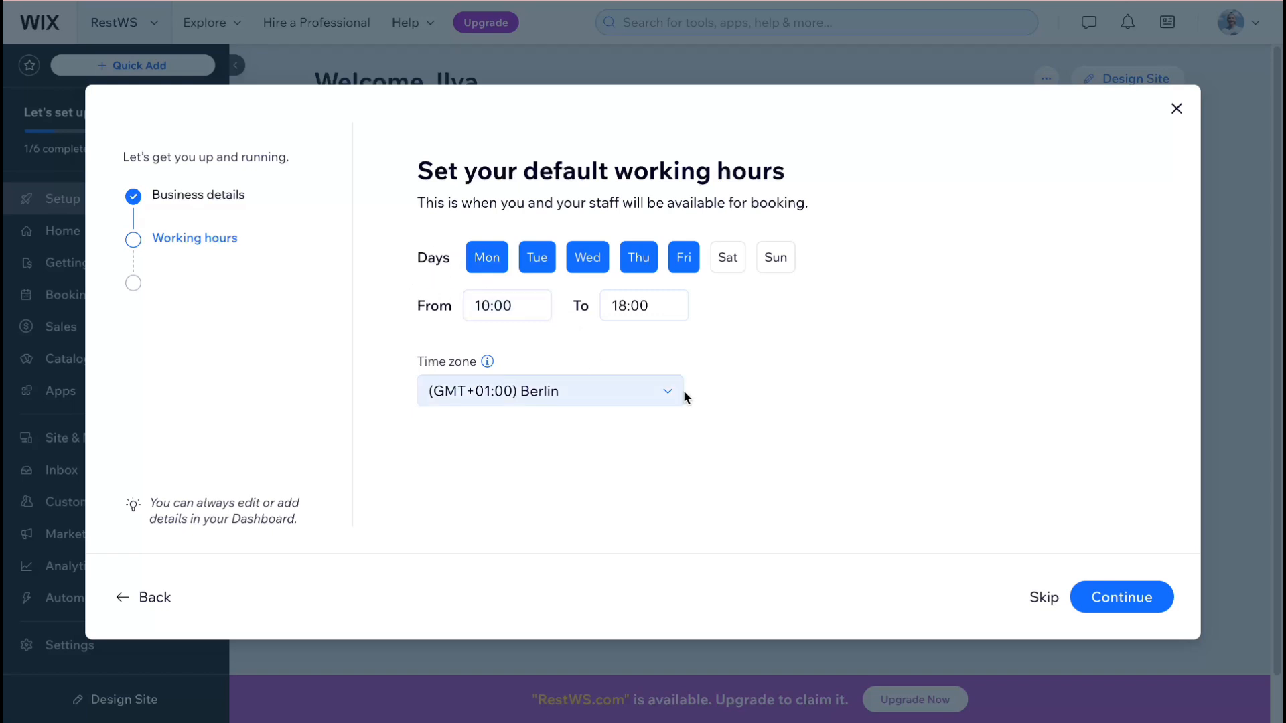
left_click(1122, 598)
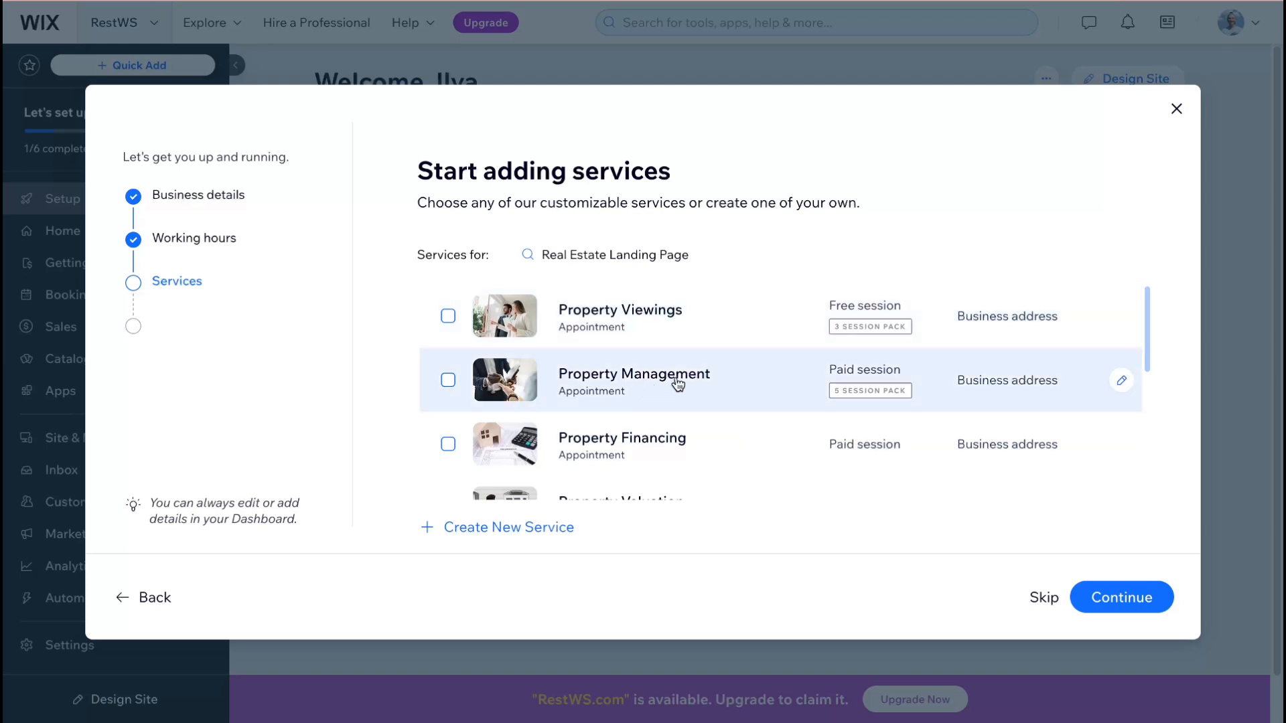
Add the Property Viewings and Property Management services to the business, keeping the suggested details of Property Viewings
scroll(690, 461, "down", 1)
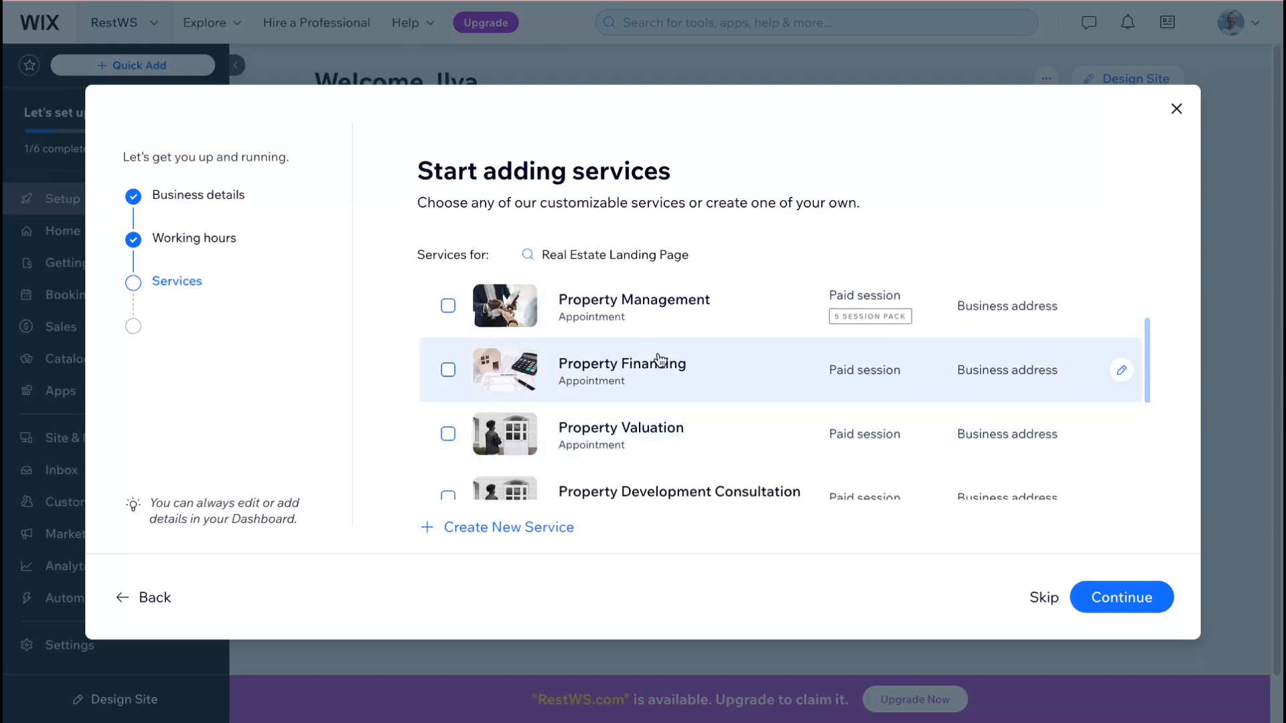
scroll(660, 426, "down", 2)
scroll(653, 429, "down", 1)
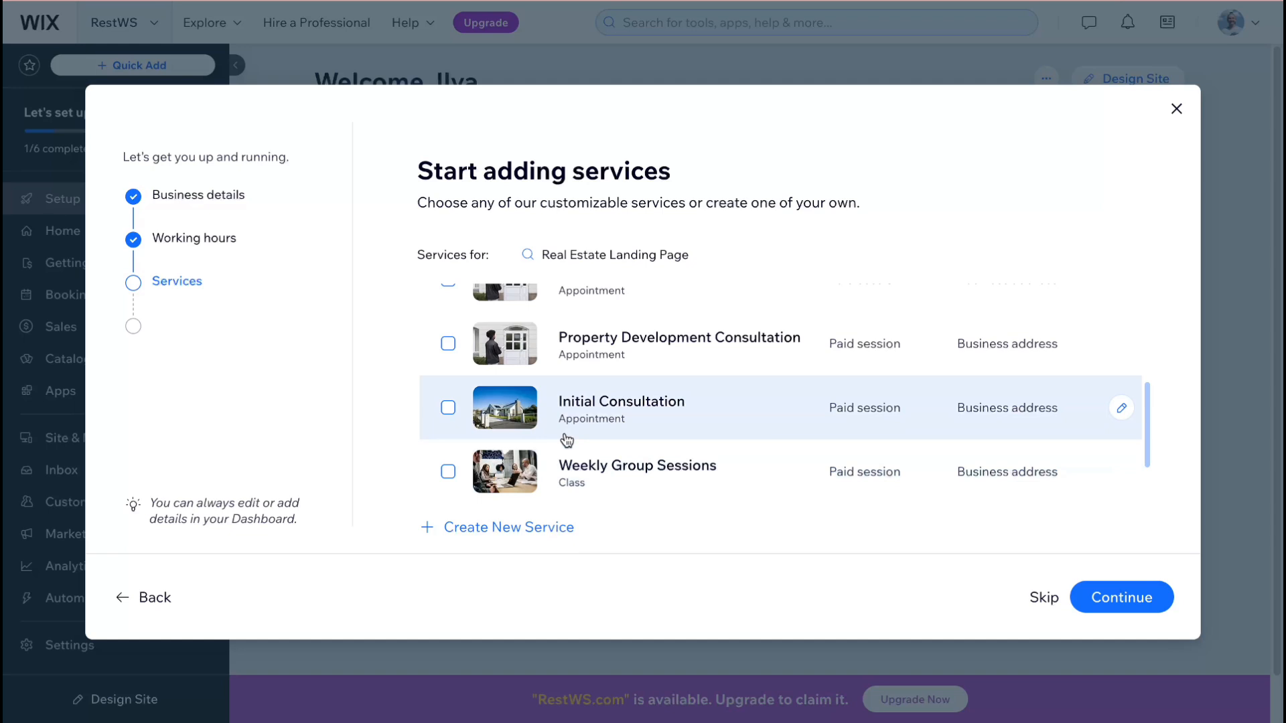
scroll(566, 436, "up", 3)
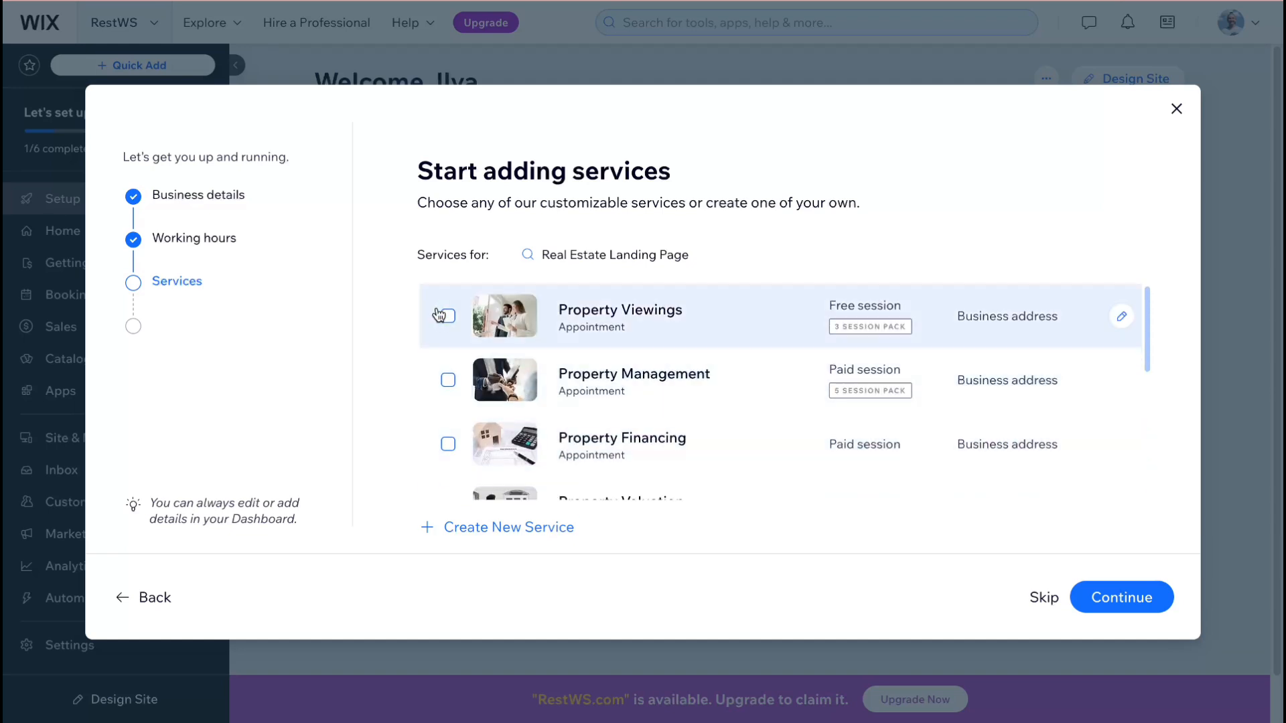
left_click(448, 316)
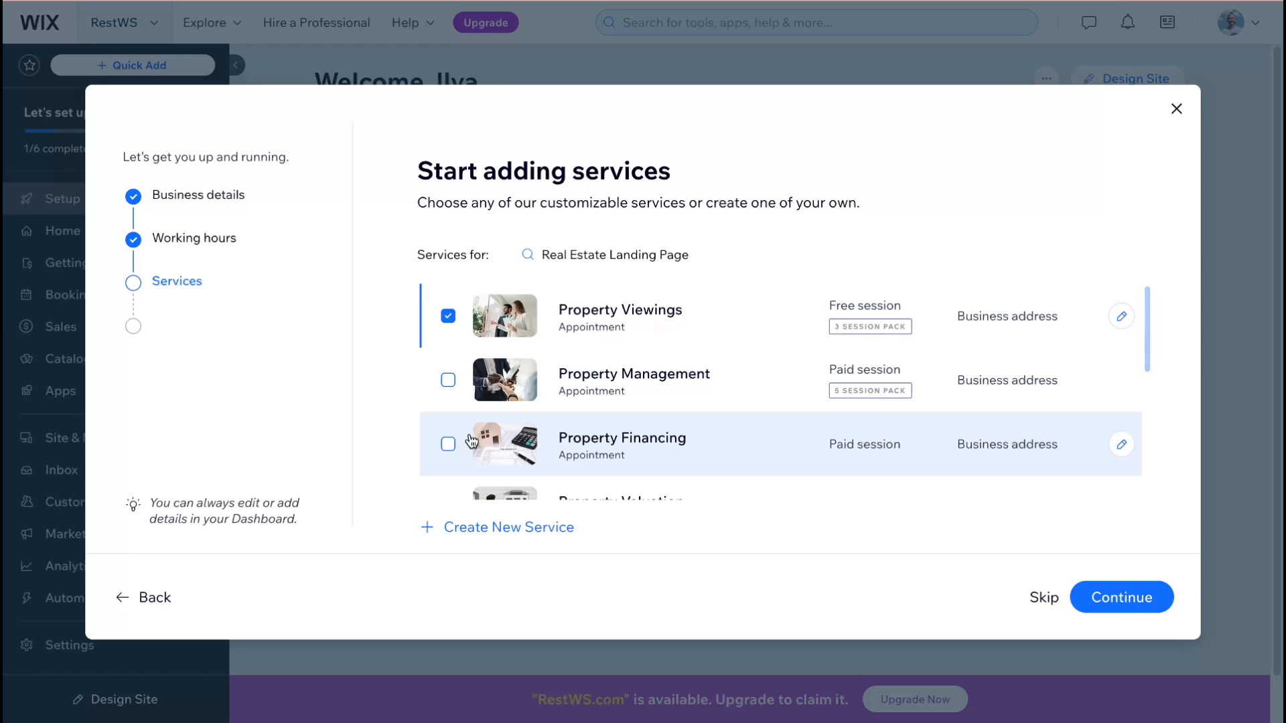
left_click(448, 380)
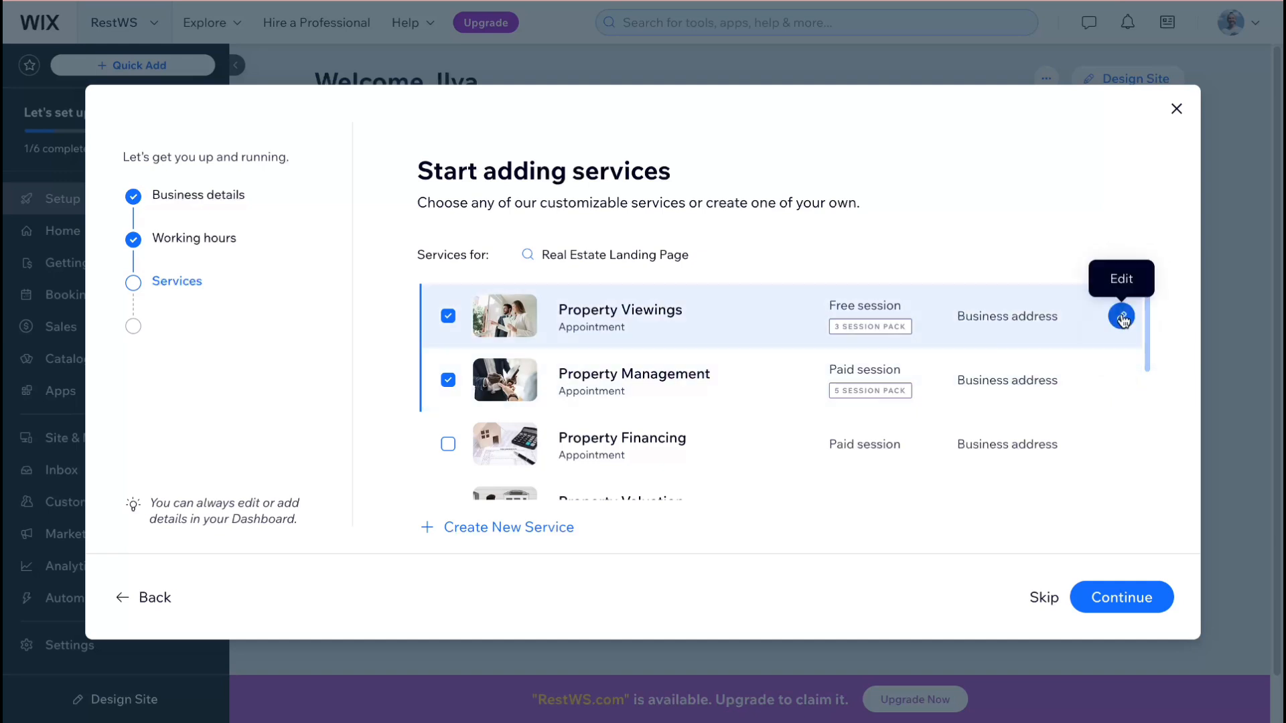
left_click(1121, 317)
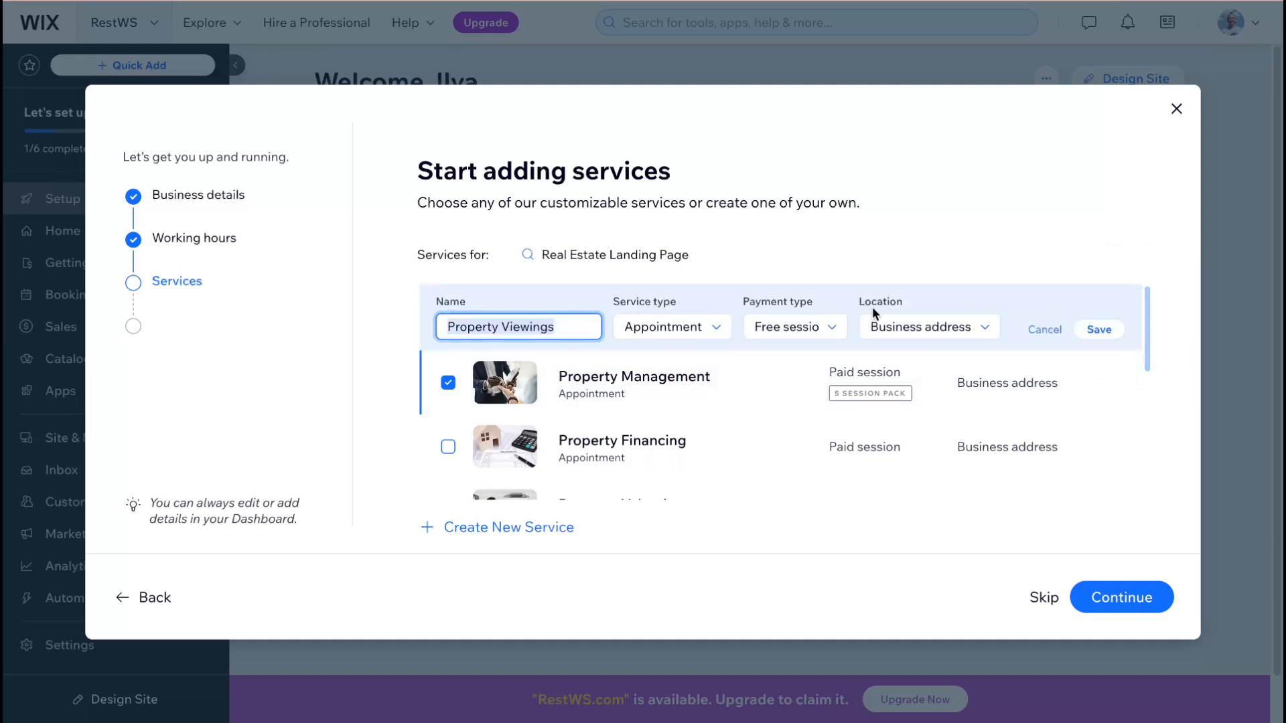
left_click(1099, 330)
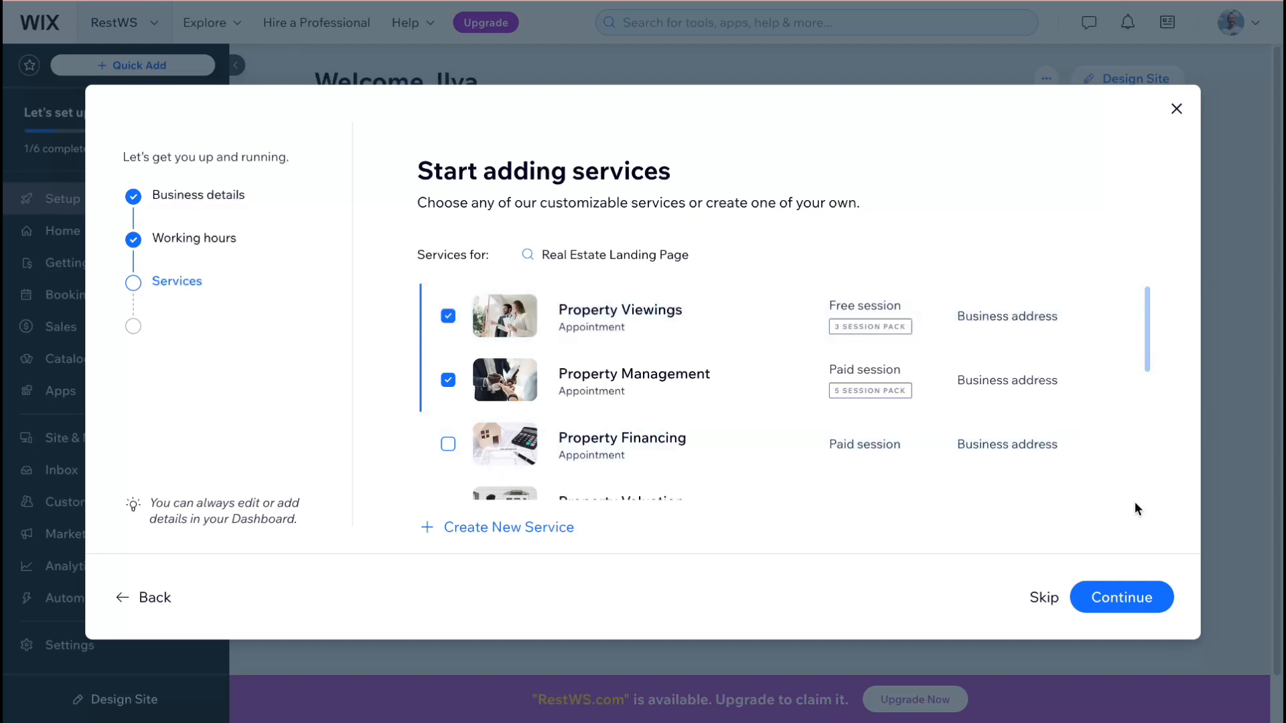
left_click(1128, 596)
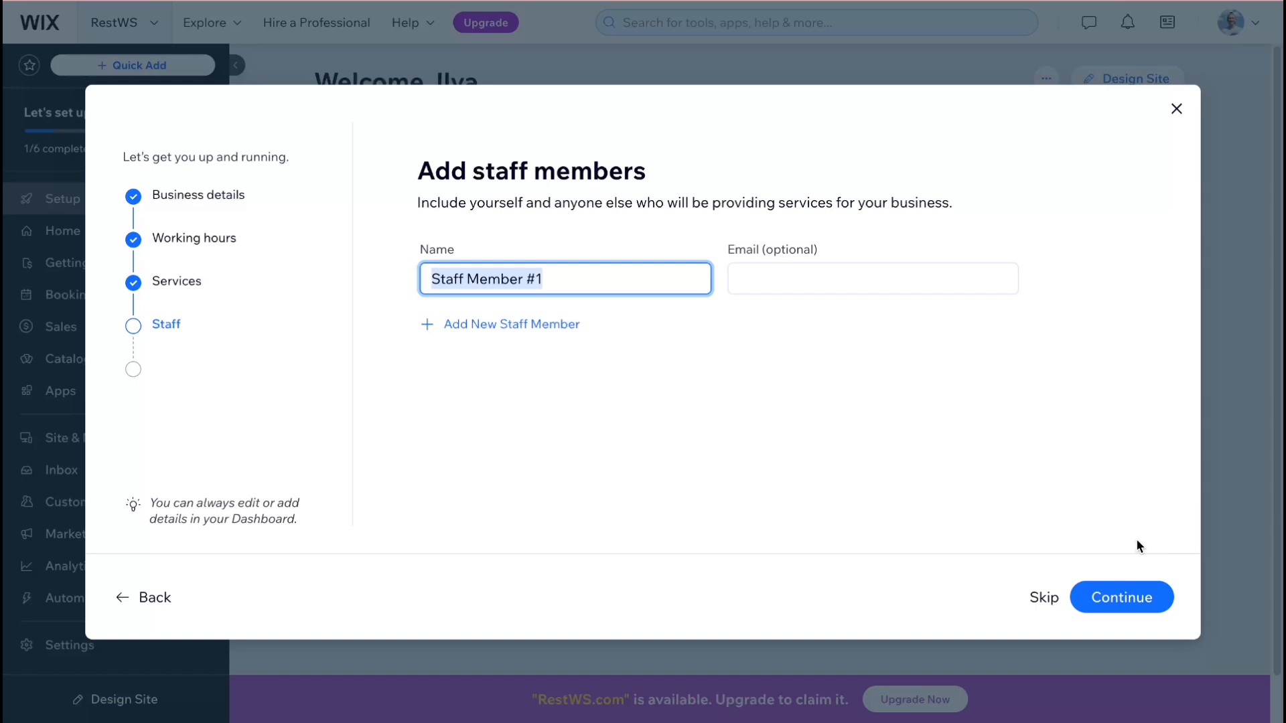
Skip the staff members and useful tools stages and finish the business setup at the dashboard
left_click(1045, 603)
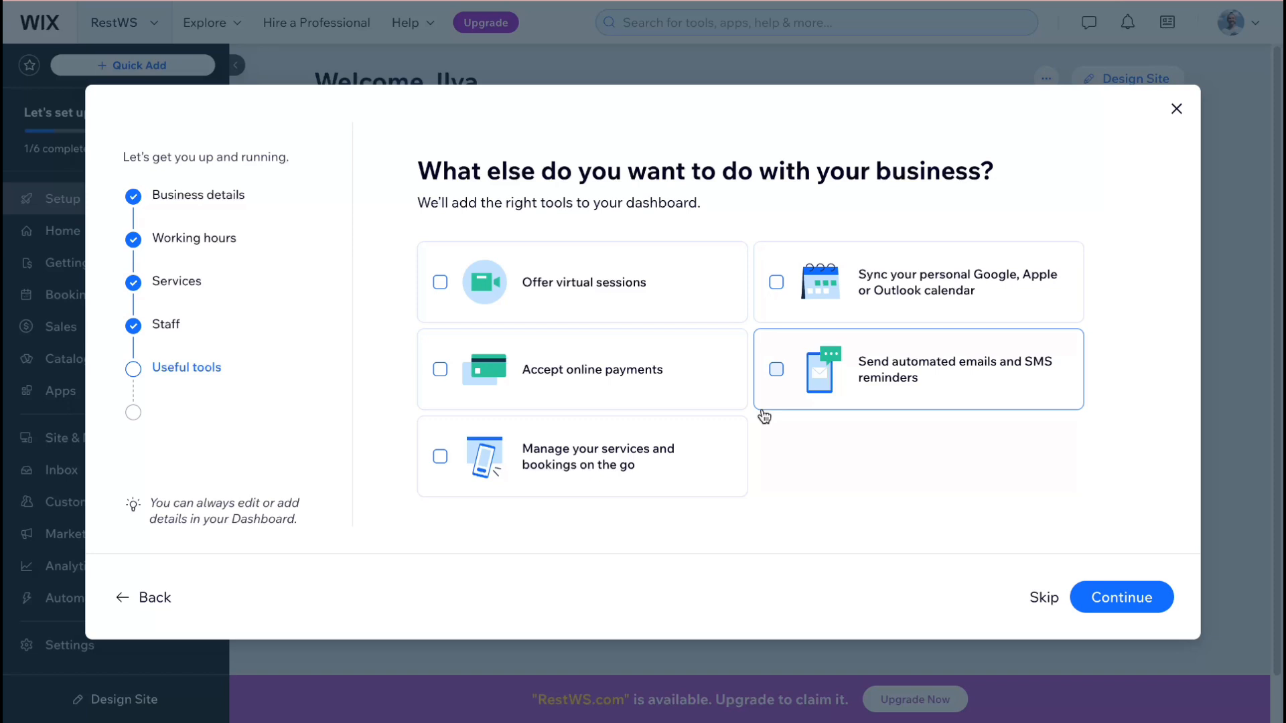
left_click(1042, 600)
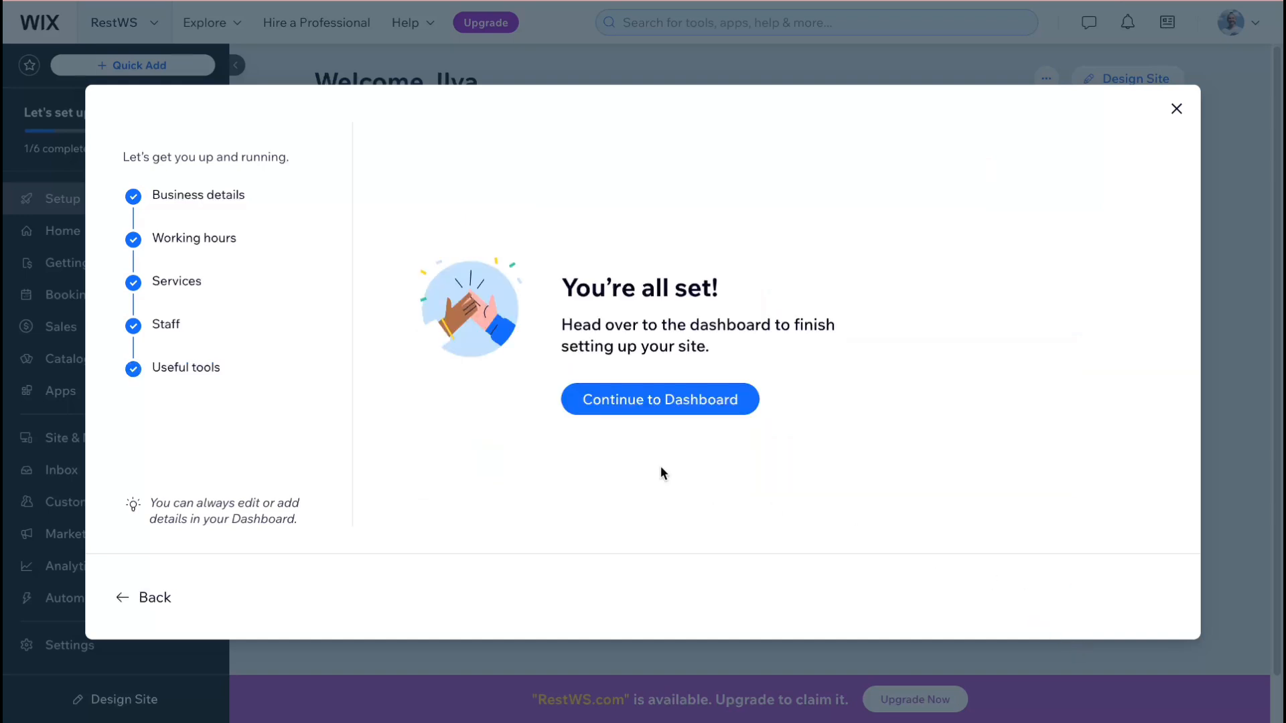
left_click(665, 400)
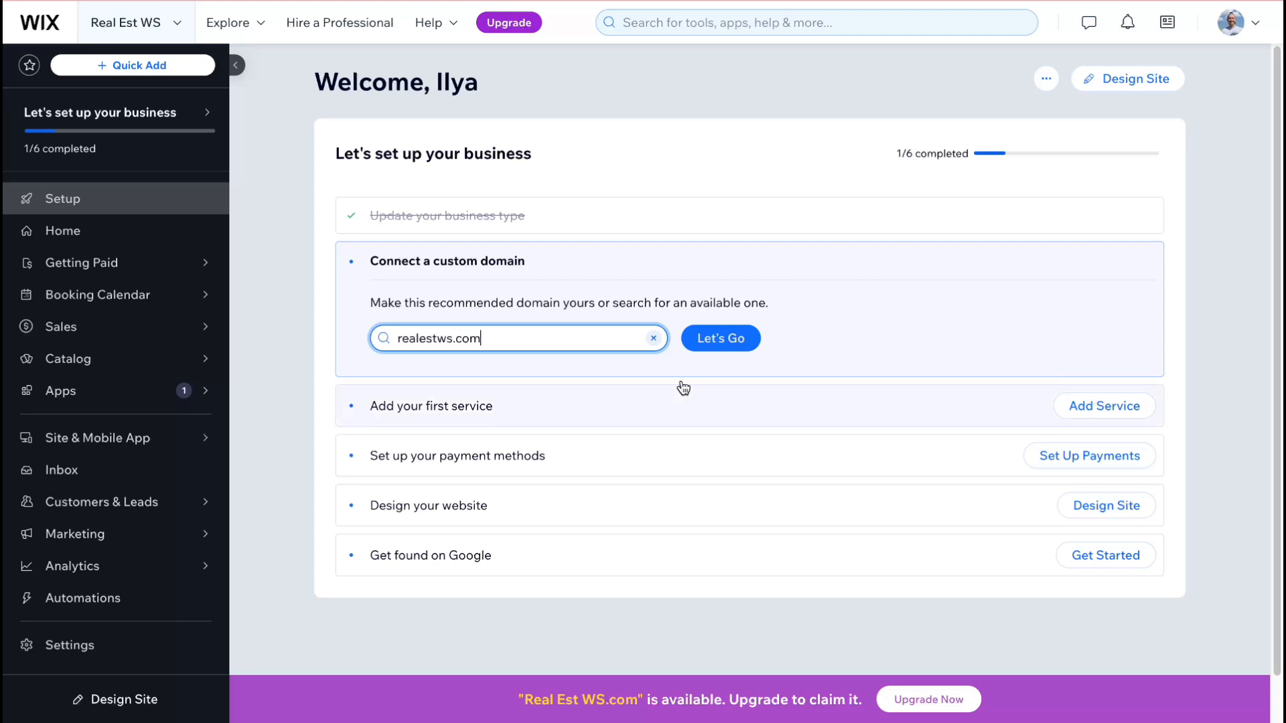
Compare the Premium plan and domain-only offers for realestws.com, then return to the setup checklist without buying
left_click(724, 342)
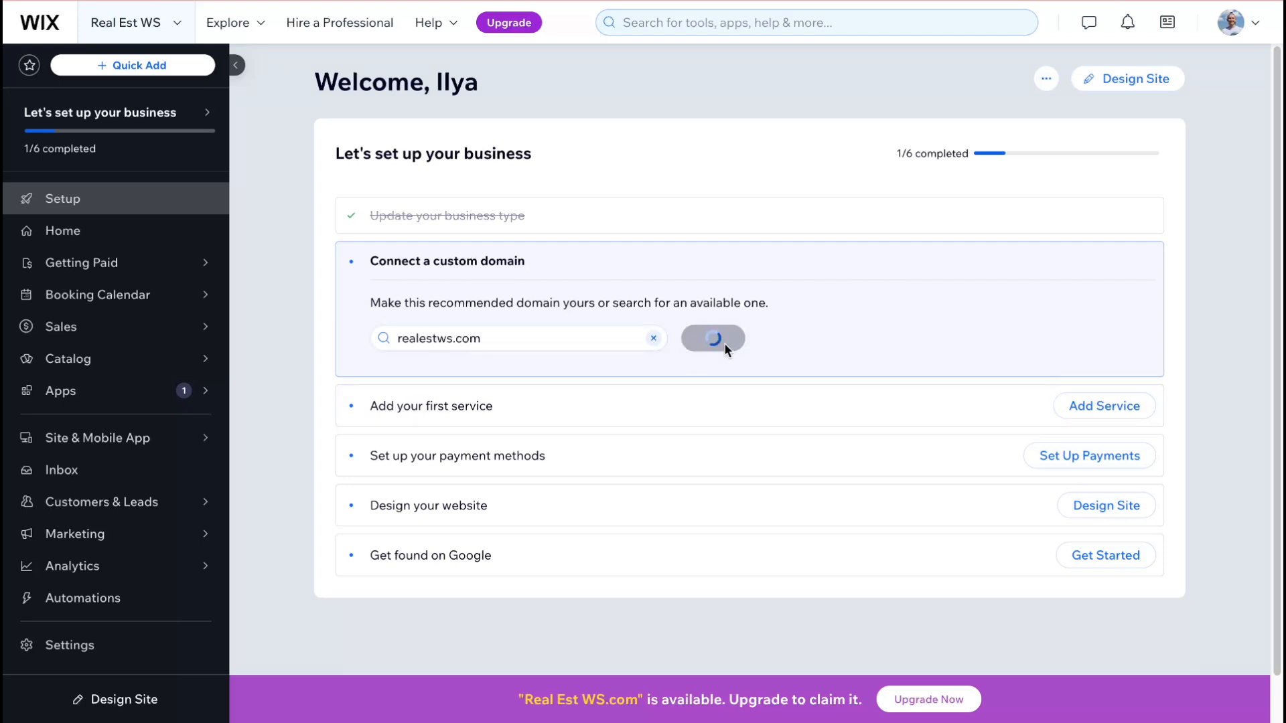
left_click(742, 332)
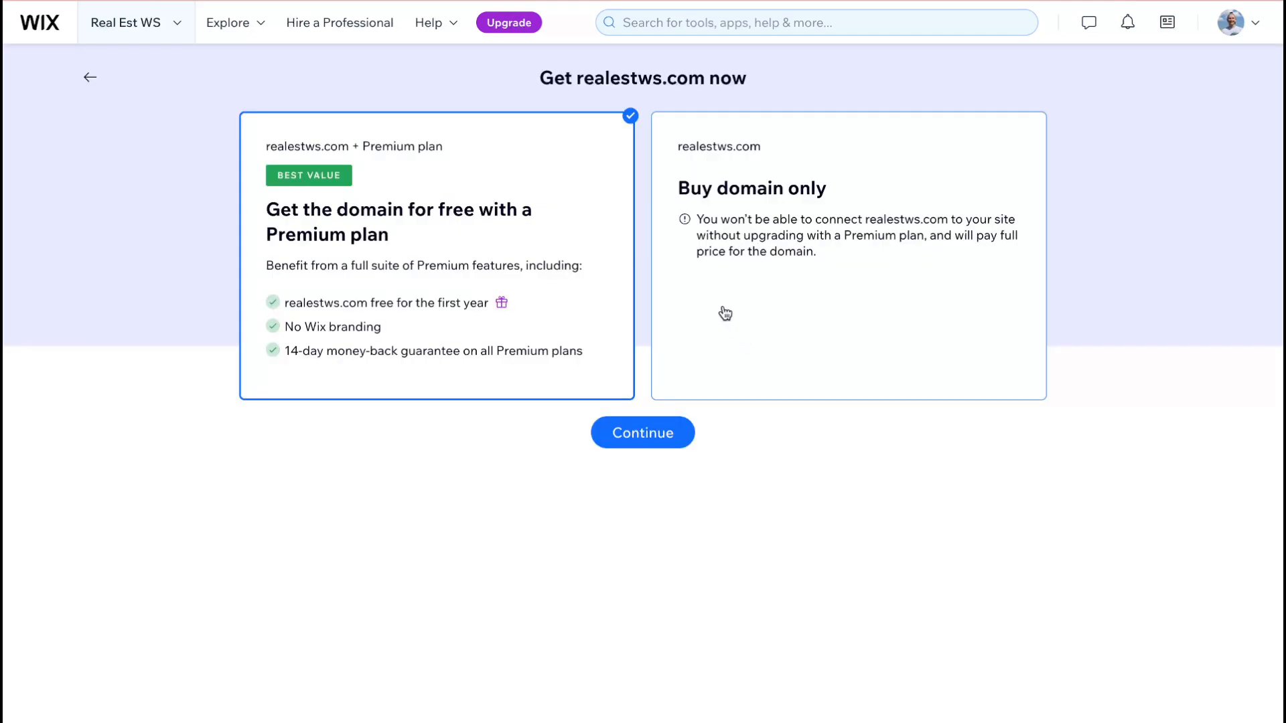
left_click(824, 169)
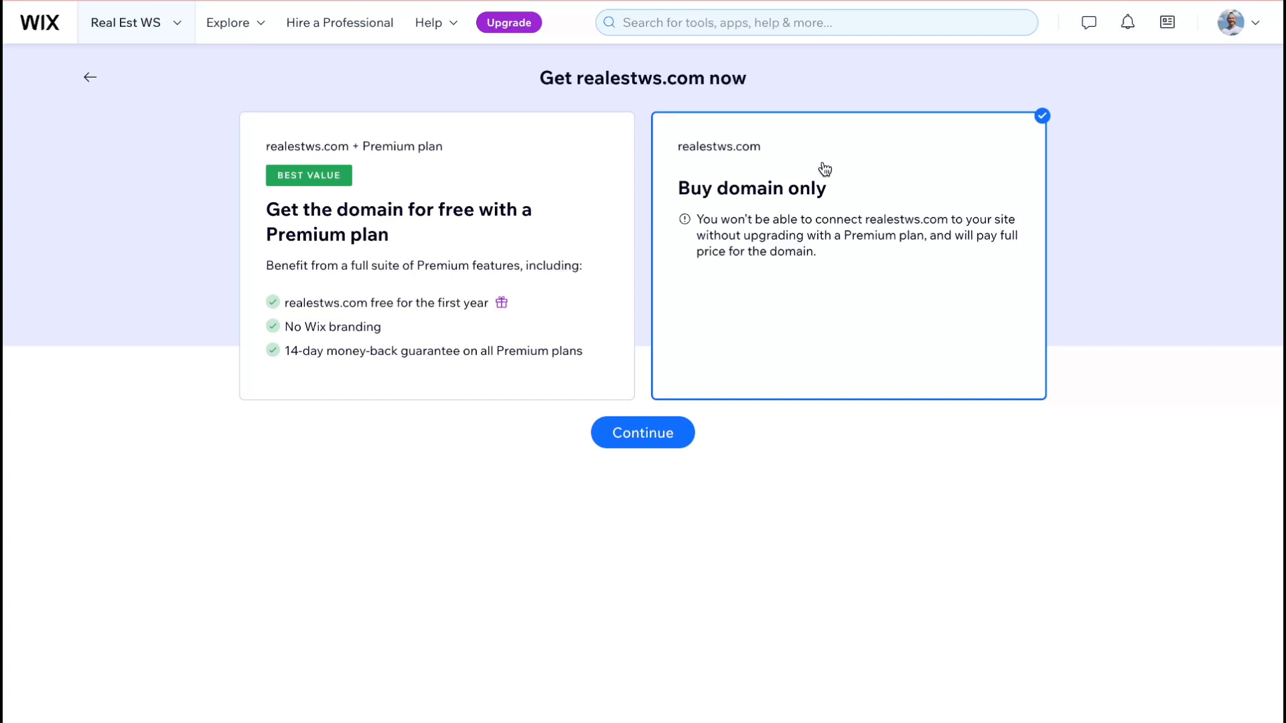
left_click(430, 217)
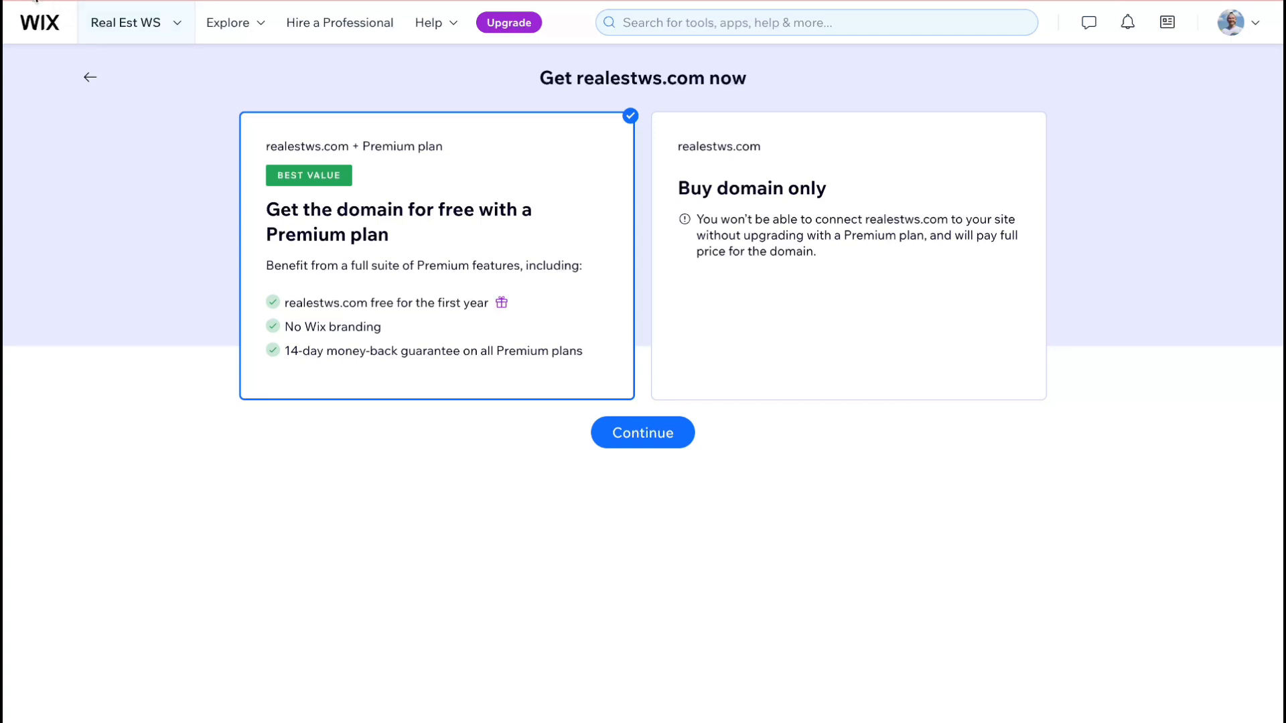
left_click(20, 1)
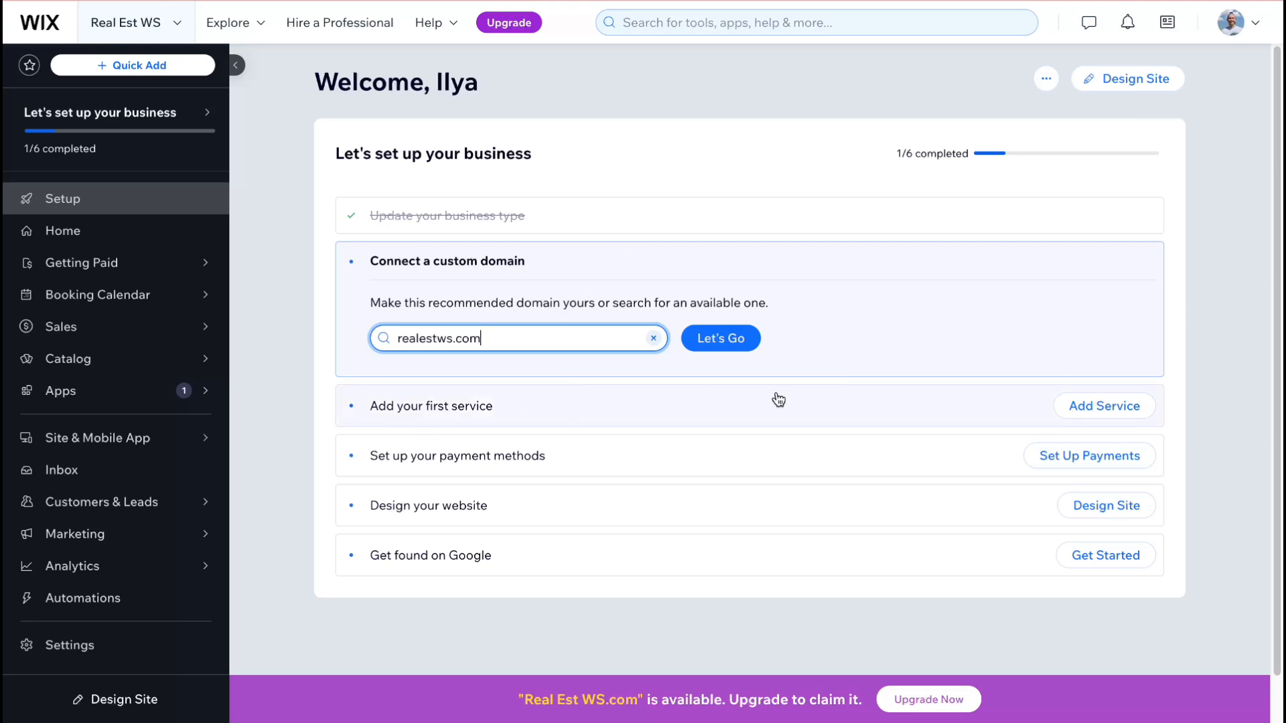
Open the booking services from the add-first-service setup task and review the service list
left_click(1093, 407)
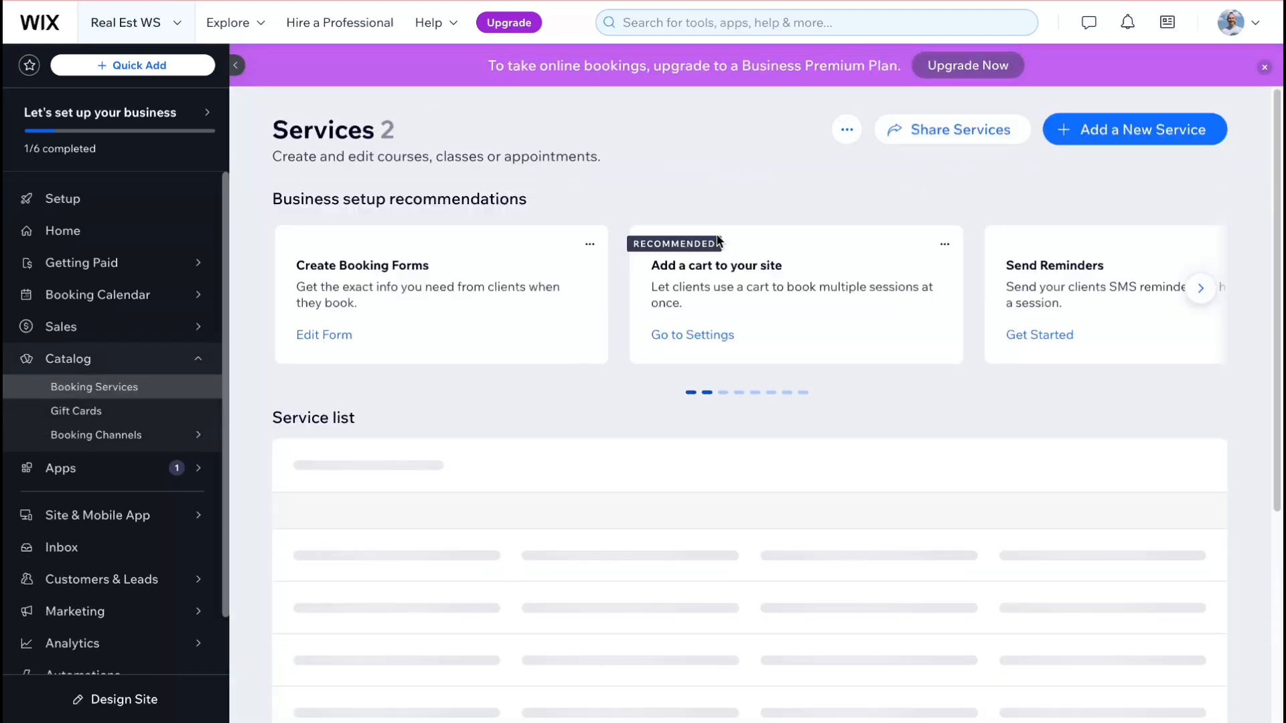
scroll(737, 376, "down", 1)
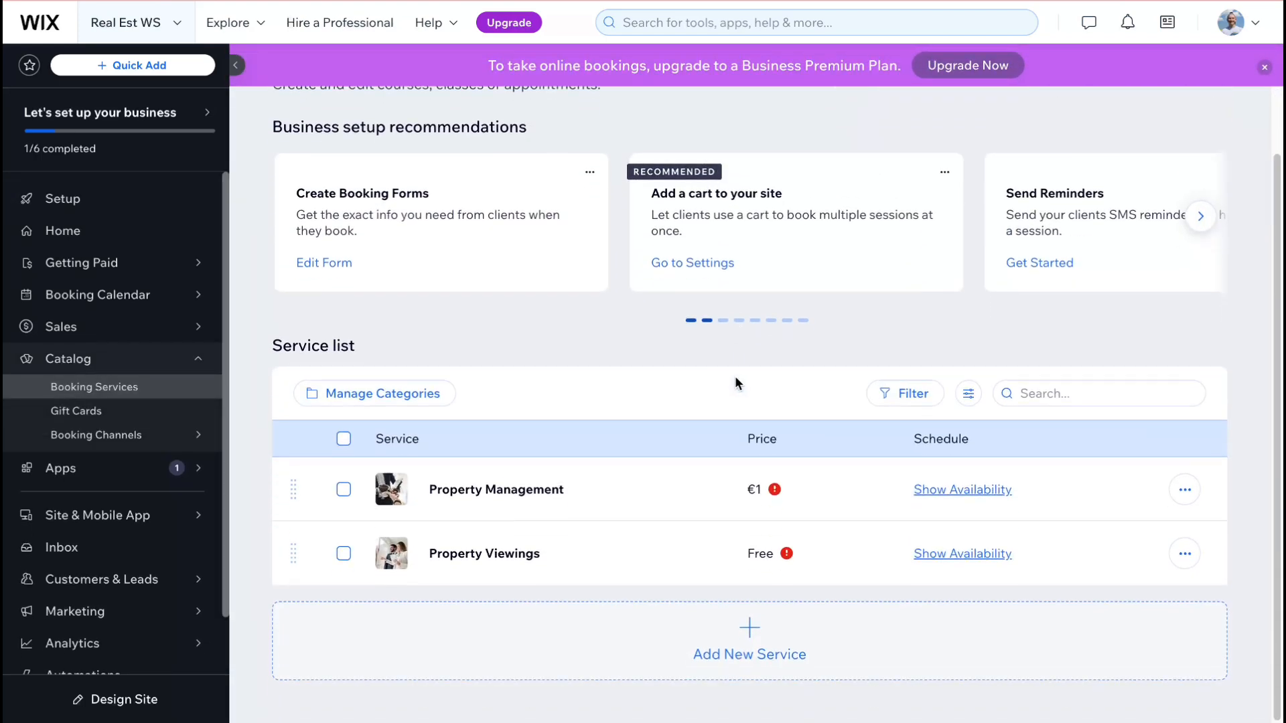
scroll(730, 377, "up", 1)
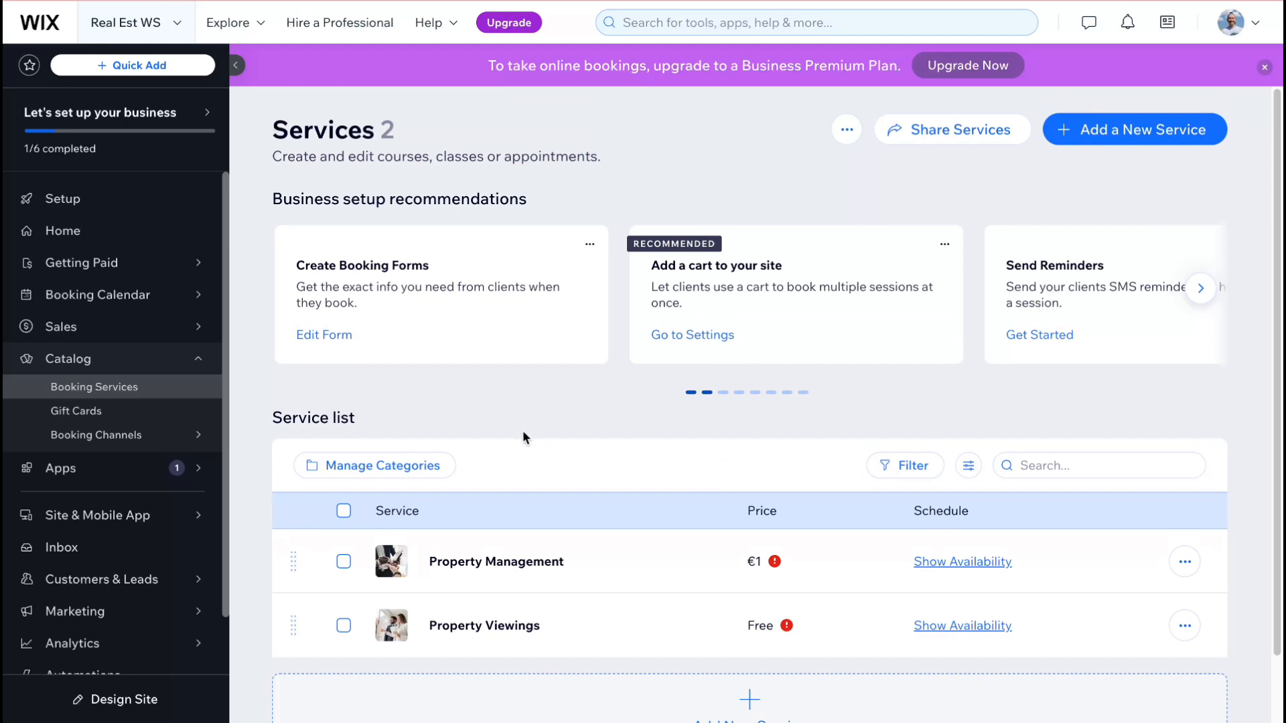
Review the service list and the options for adding a new service, and return to the setup checklist
scroll(513, 439, "down", 1)
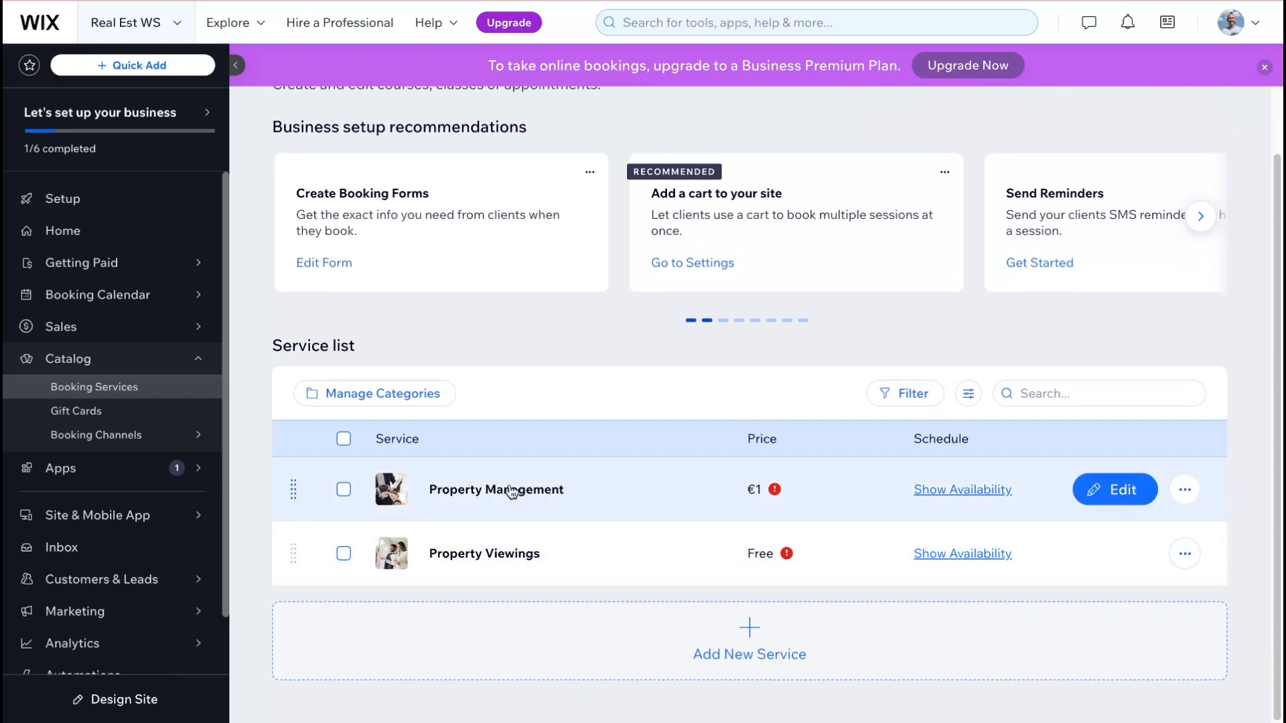
scroll(587, 547, "up", 1)
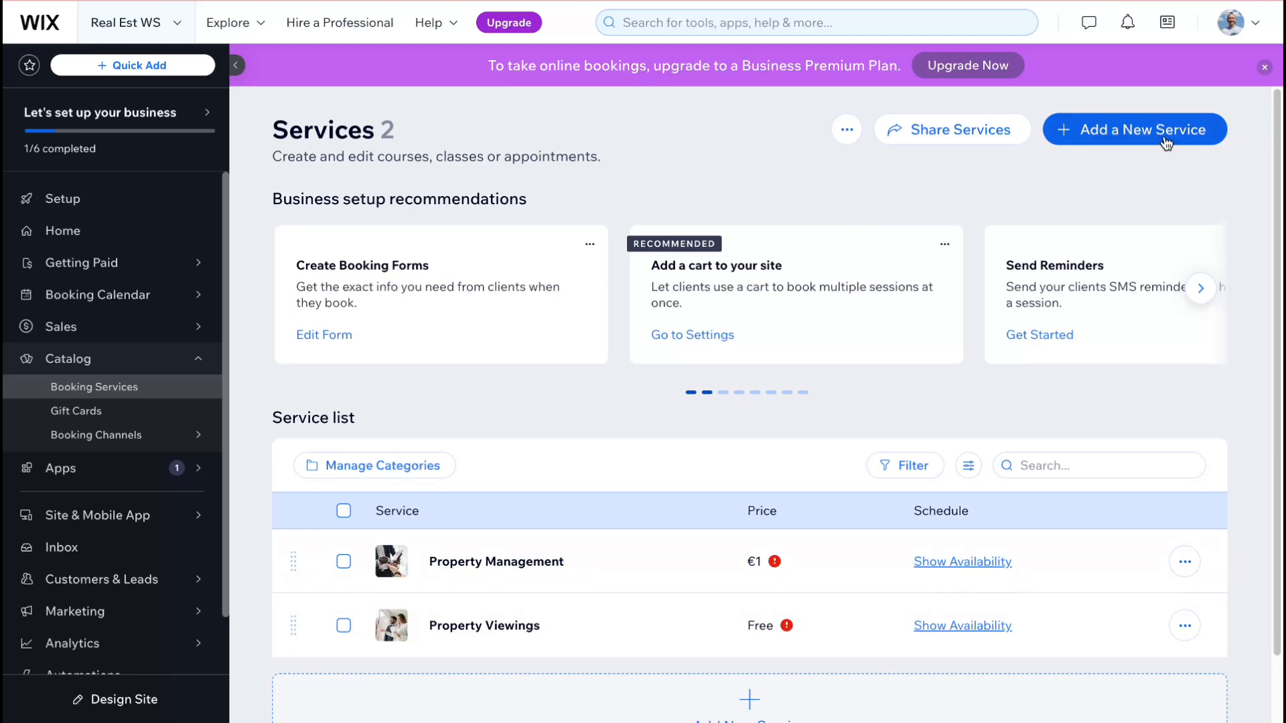
left_click(1166, 142)
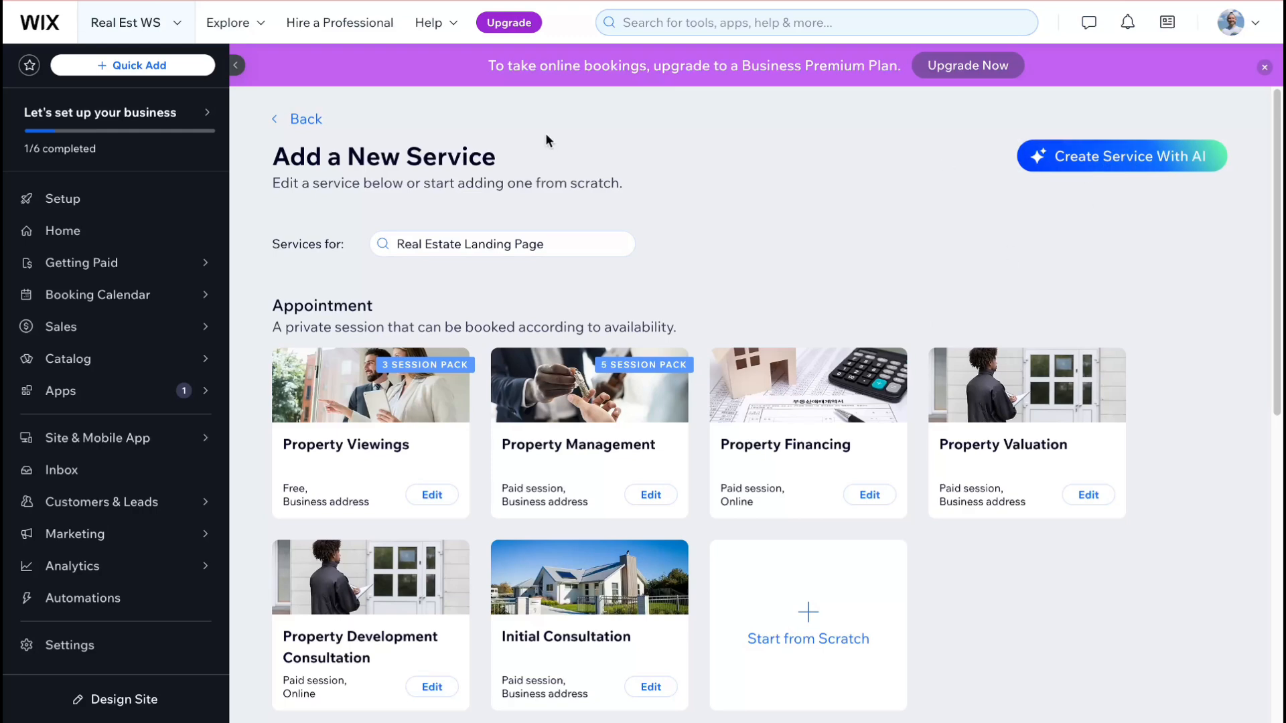
left_click(54, 201)
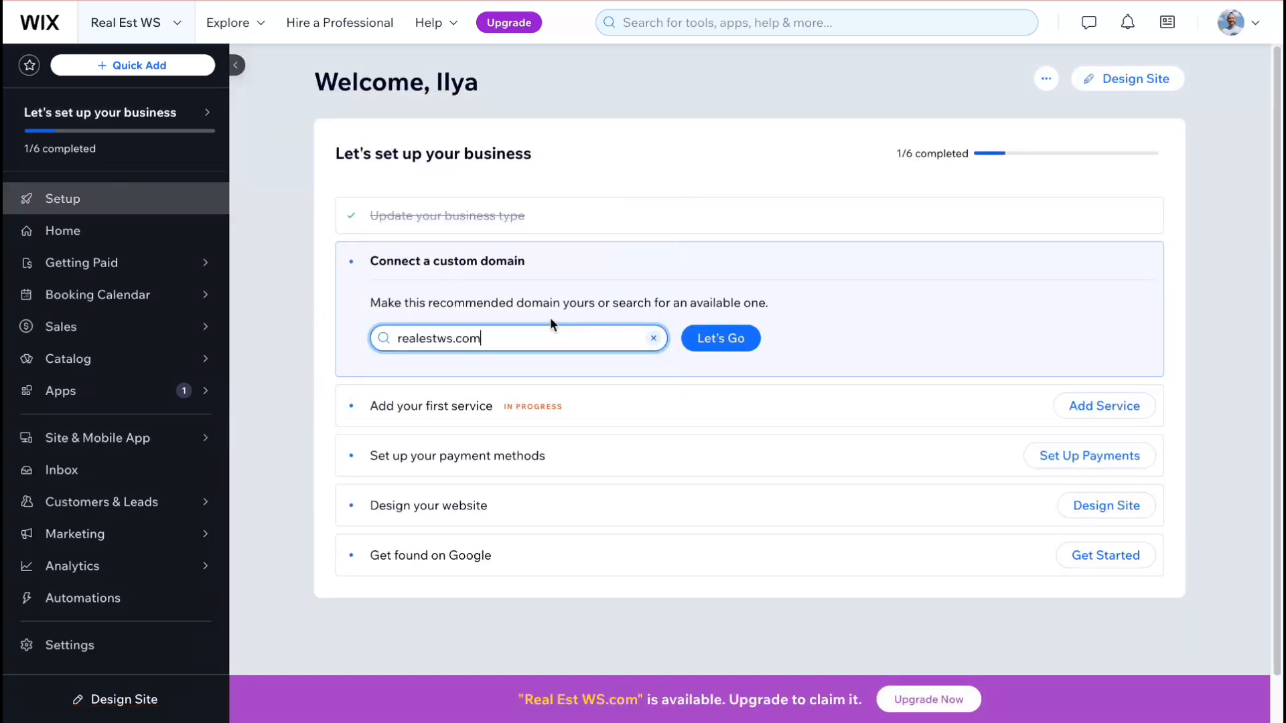
Open the payment methods setup, dismiss the business location prompt, and return to the checklist without connecting a provider
scroll(554, 325, "down", 1)
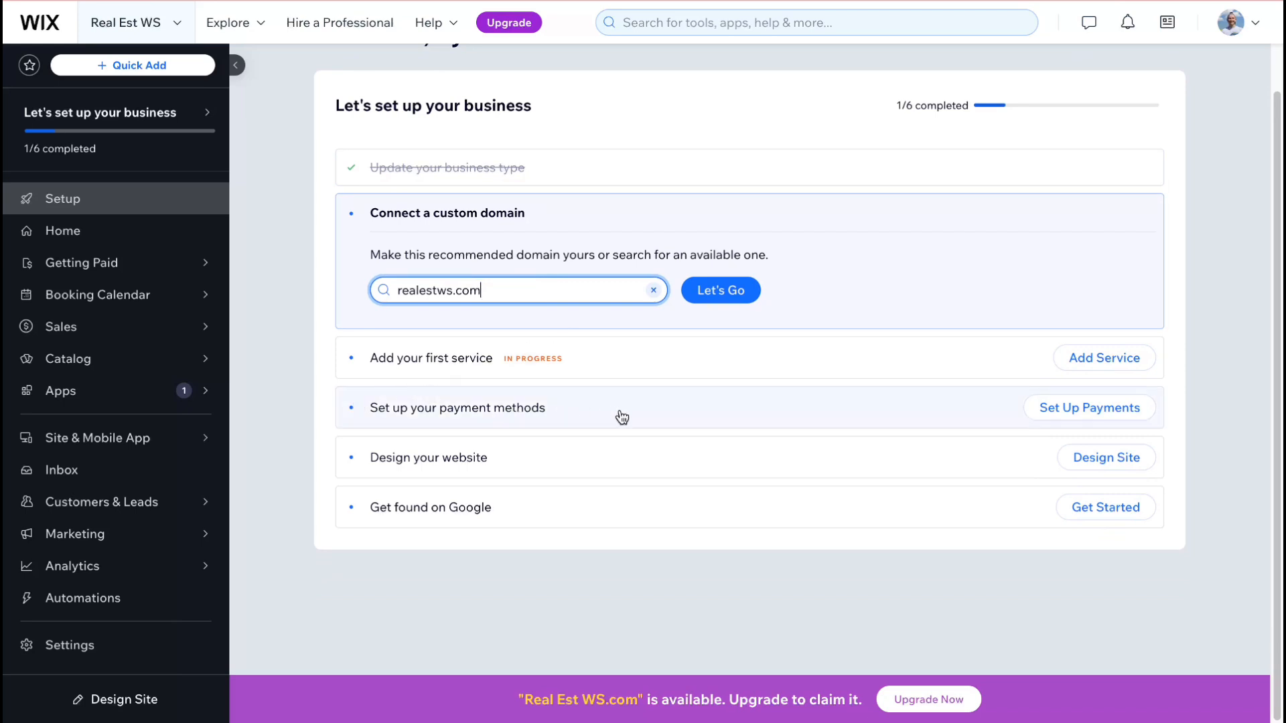
left_click(1042, 406)
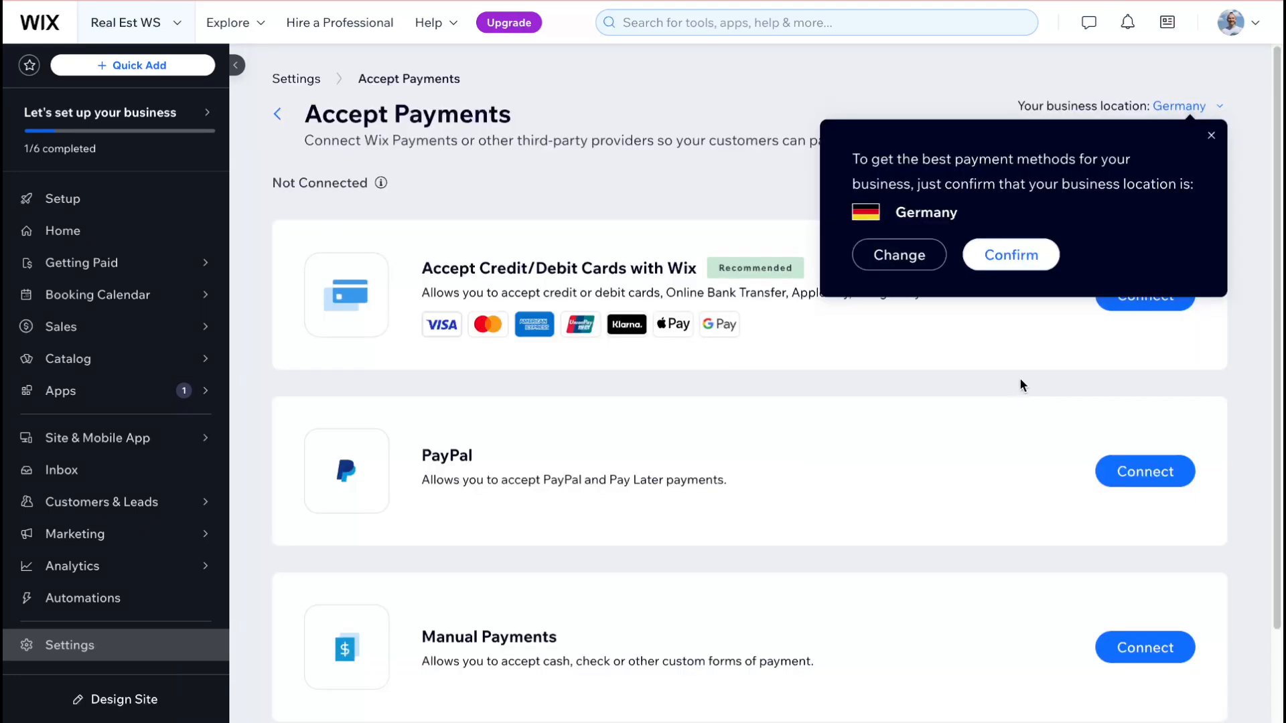
left_click(1212, 136)
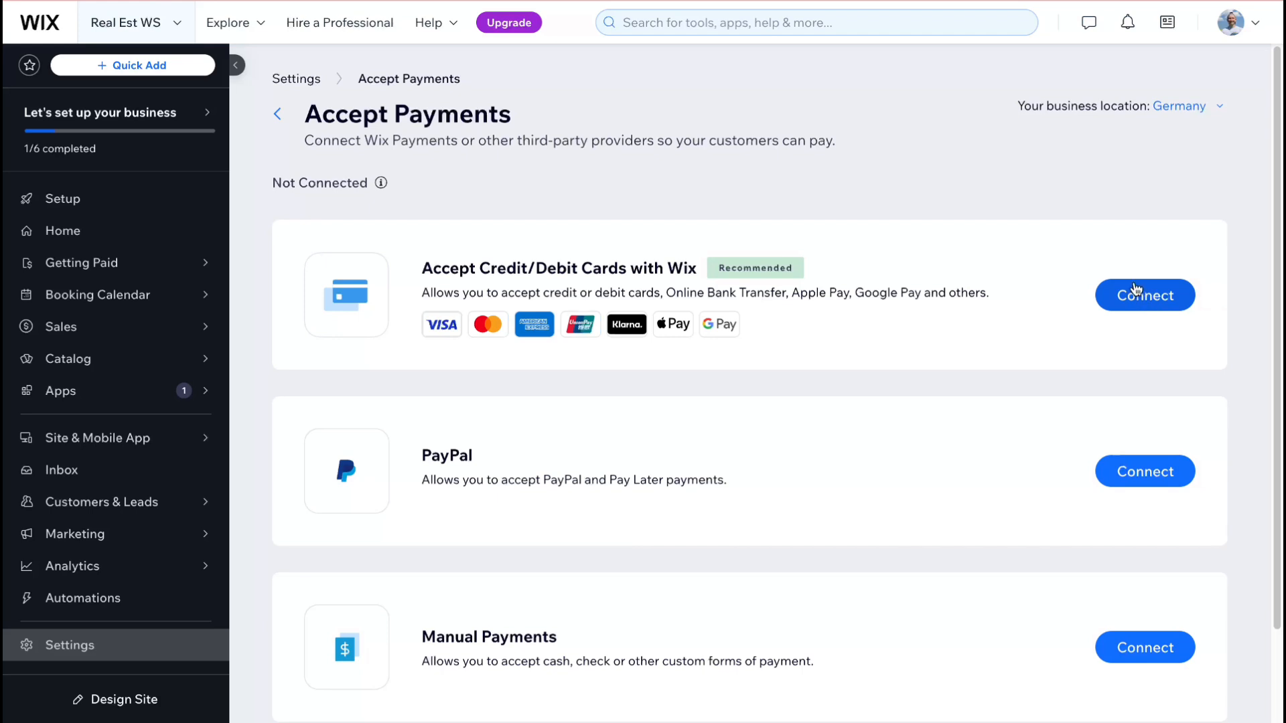
left_click(147, 202)
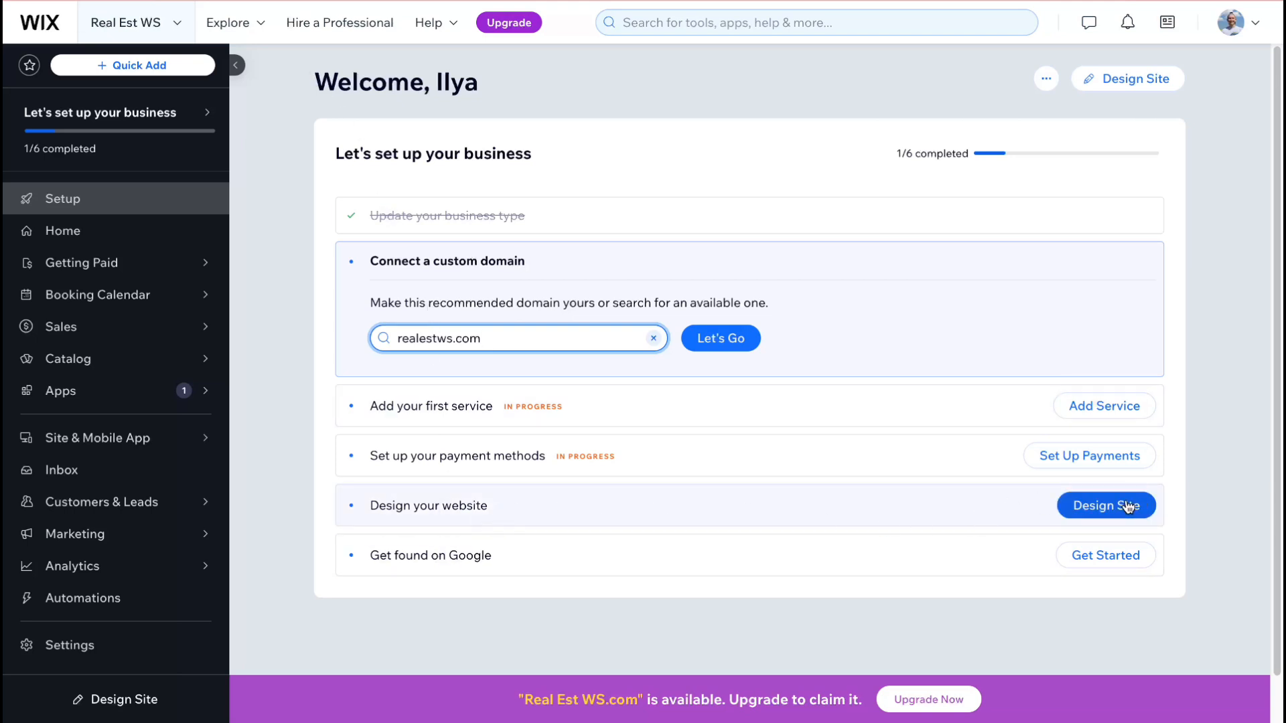
Choose to design the website from a template and browse the Real Estate Landing Page templates
left_click(1072, 501)
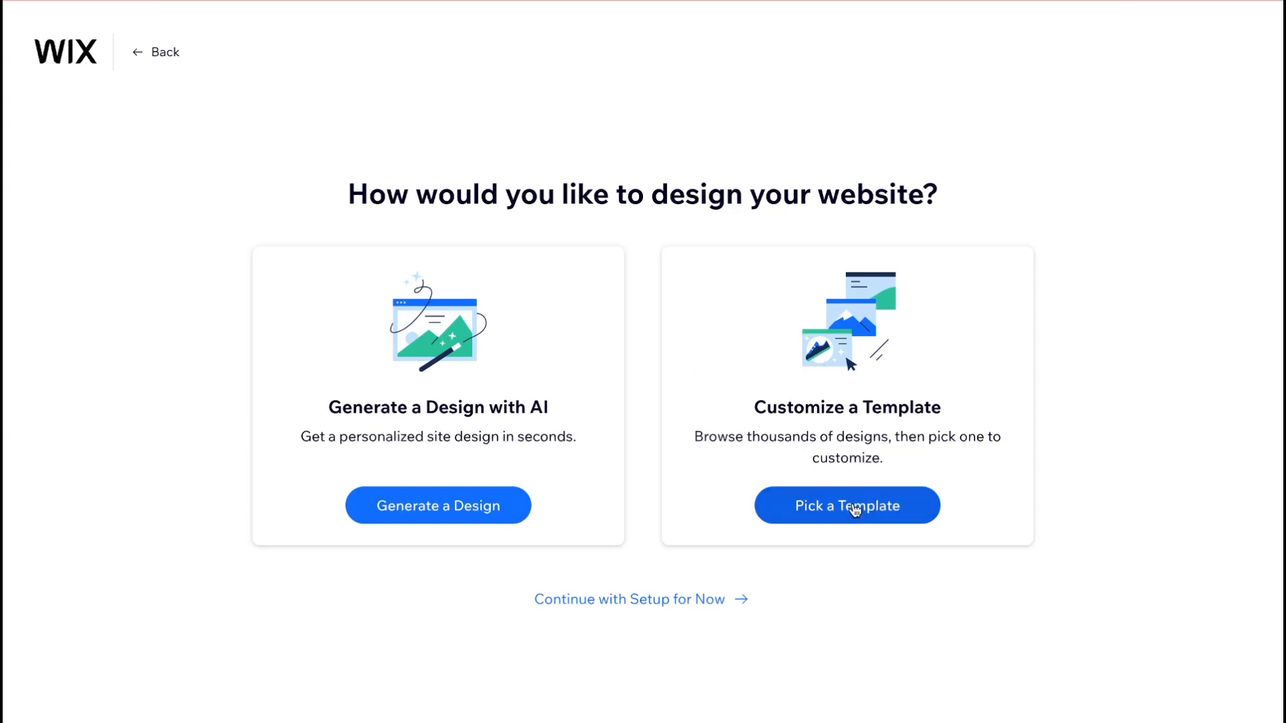
left_click(851, 505)
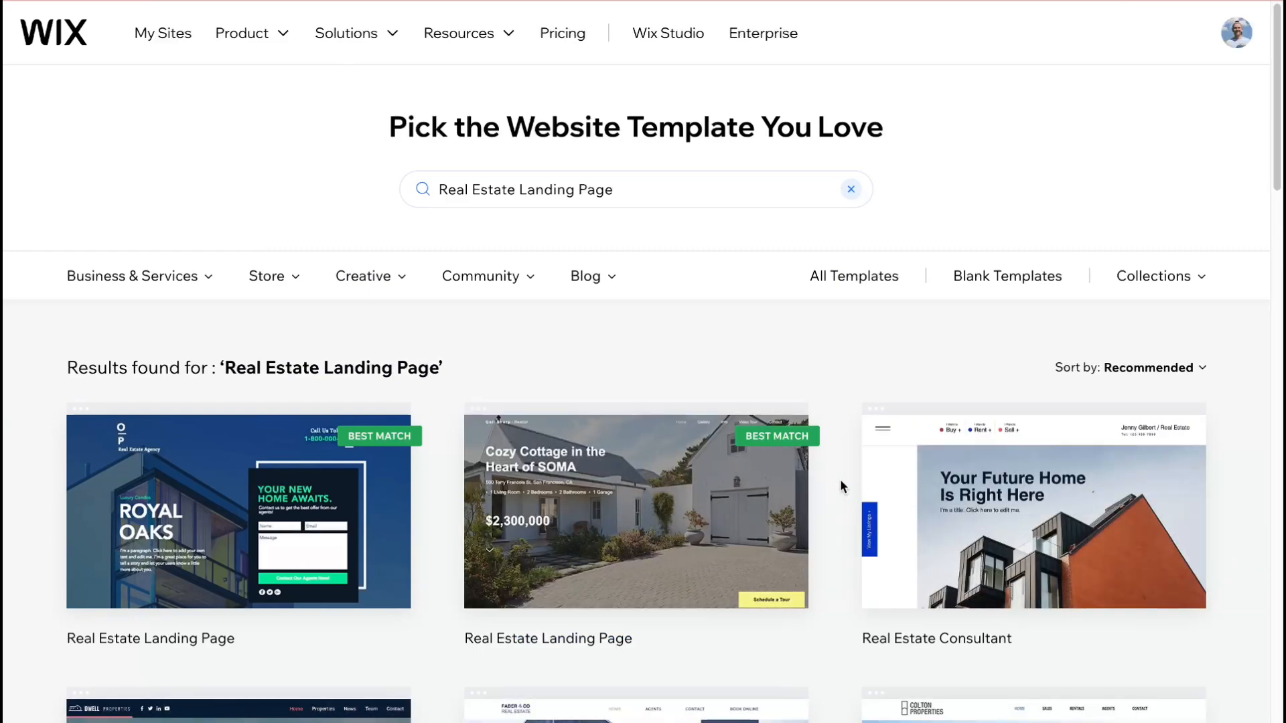
mouse_move(806, 430)
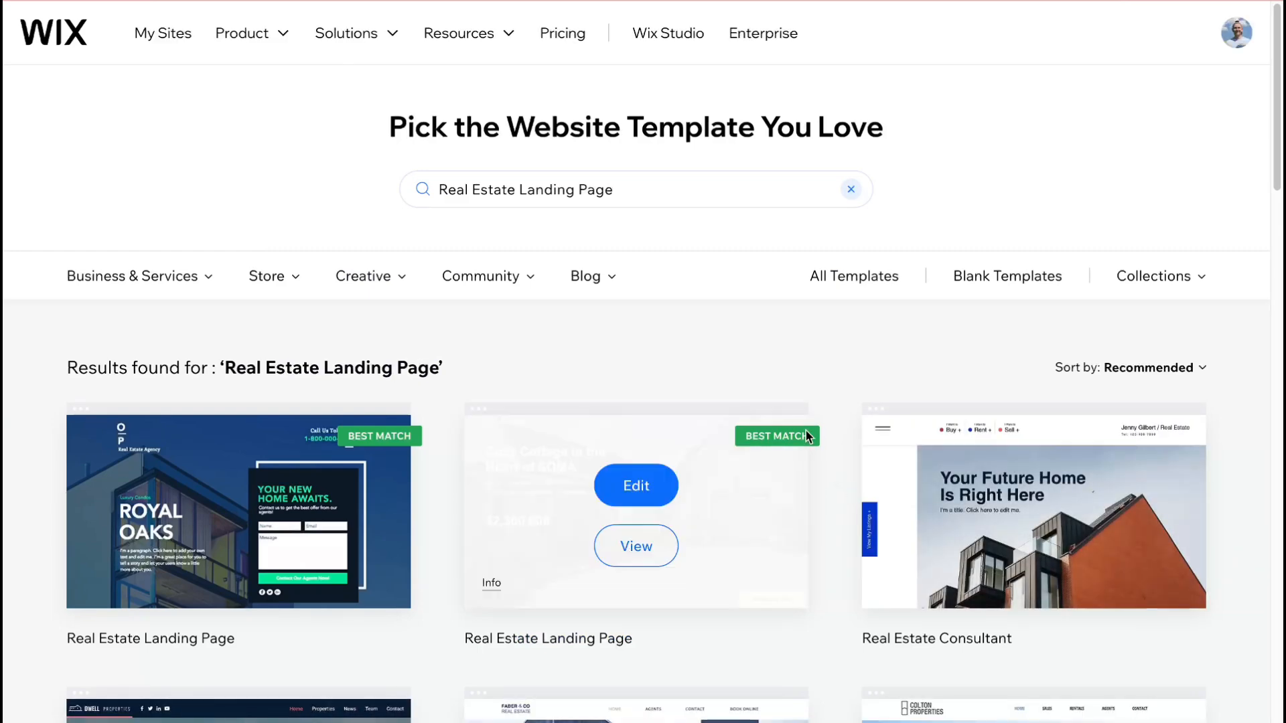
scroll(805, 429, "down", 10)
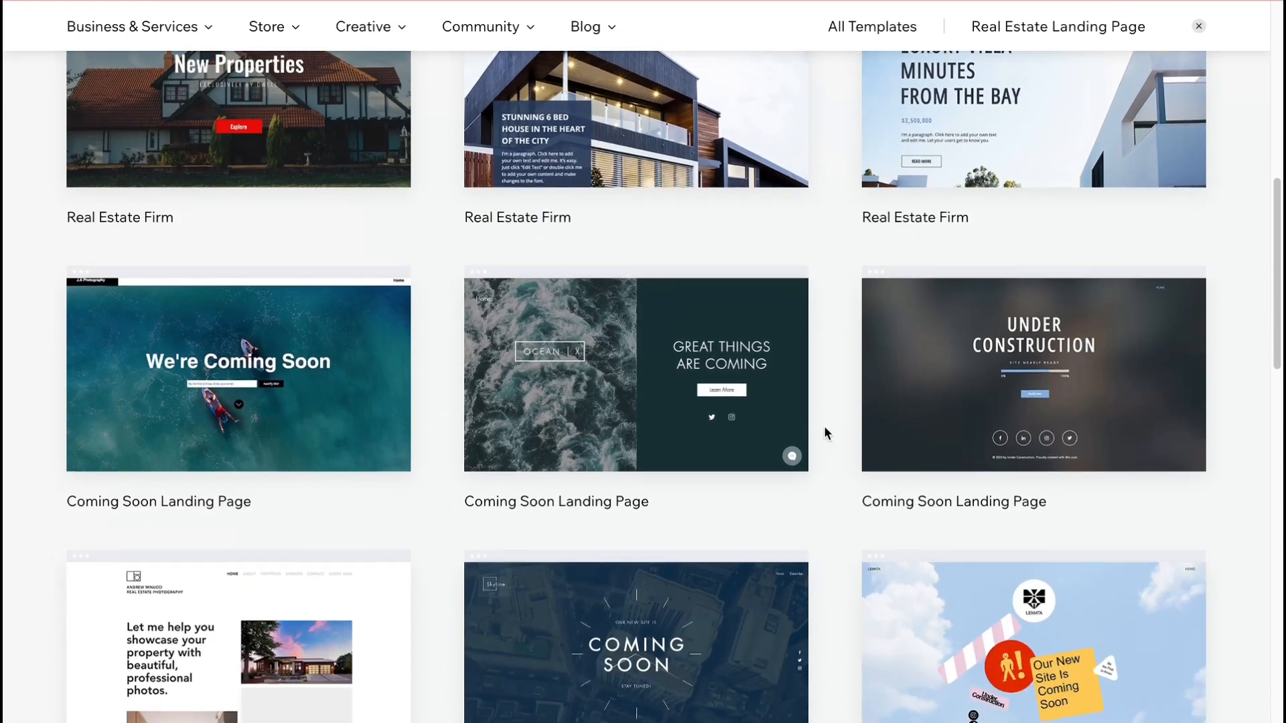
scroll(826, 432, "down", 3)
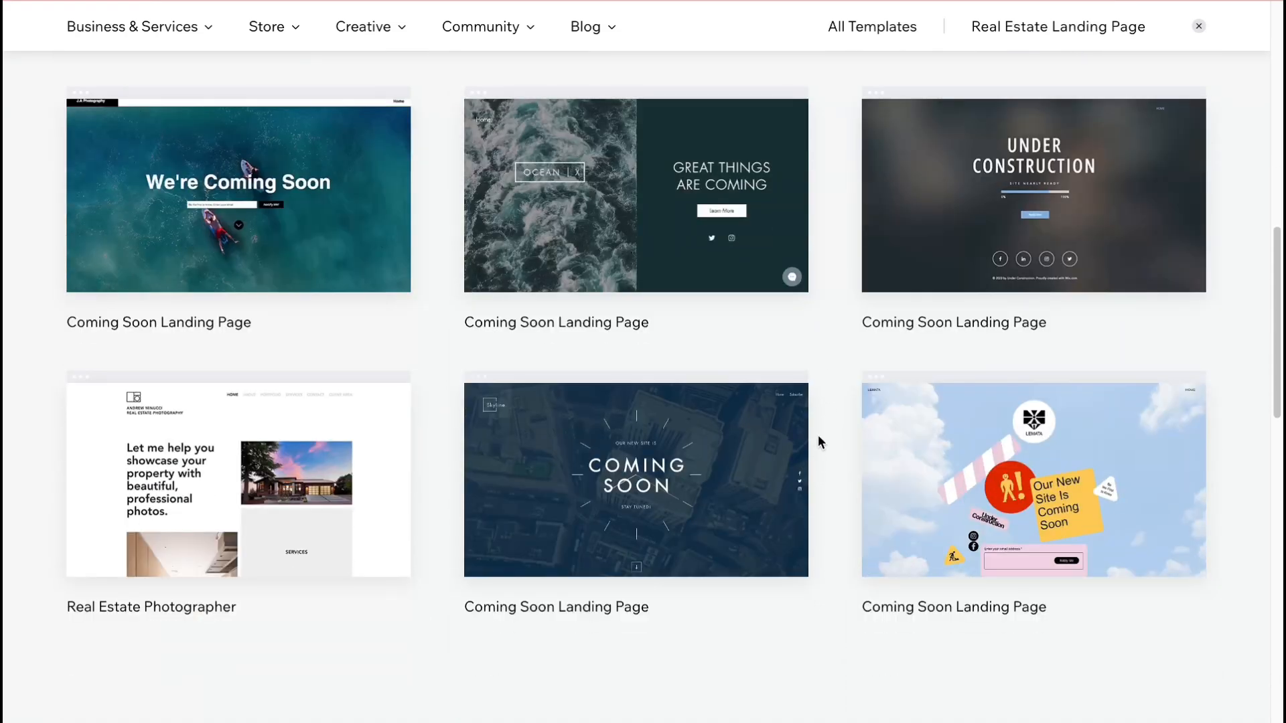
scroll(818, 442, "up", 10)
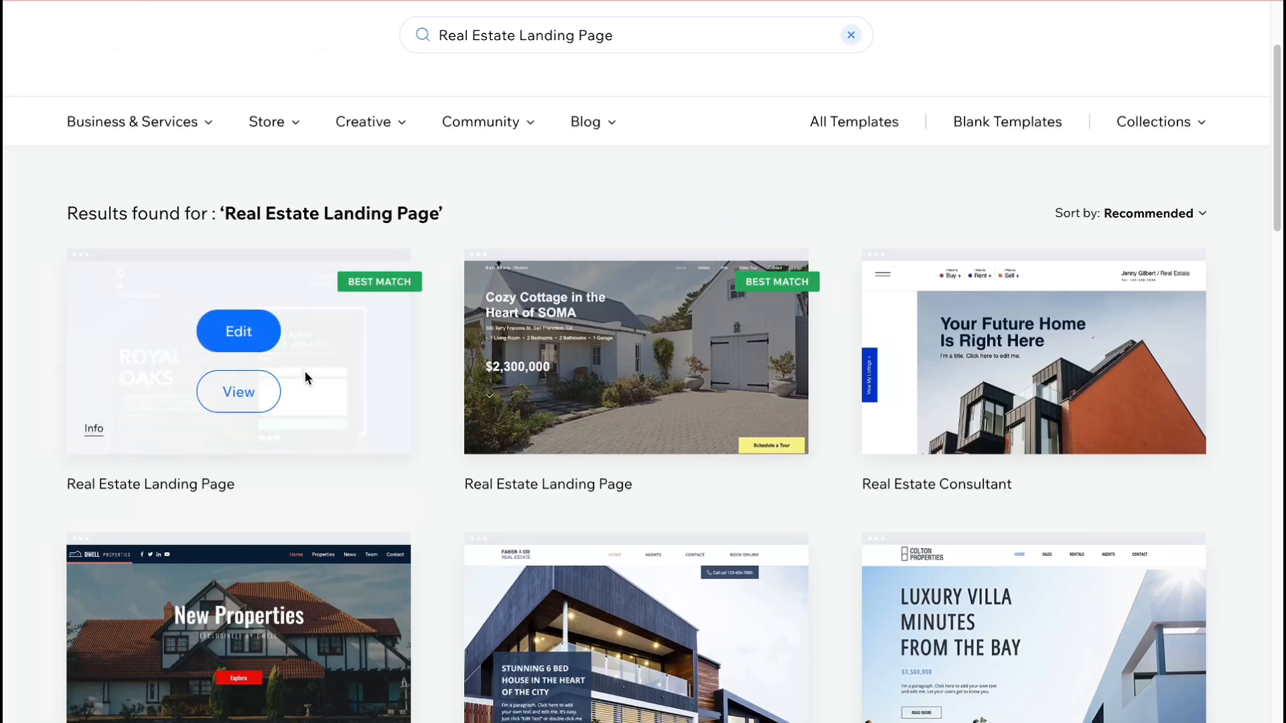
Preview the Royal Oaks landing page template from start to end on desktop, and check its mobile version
left_click(246, 393)
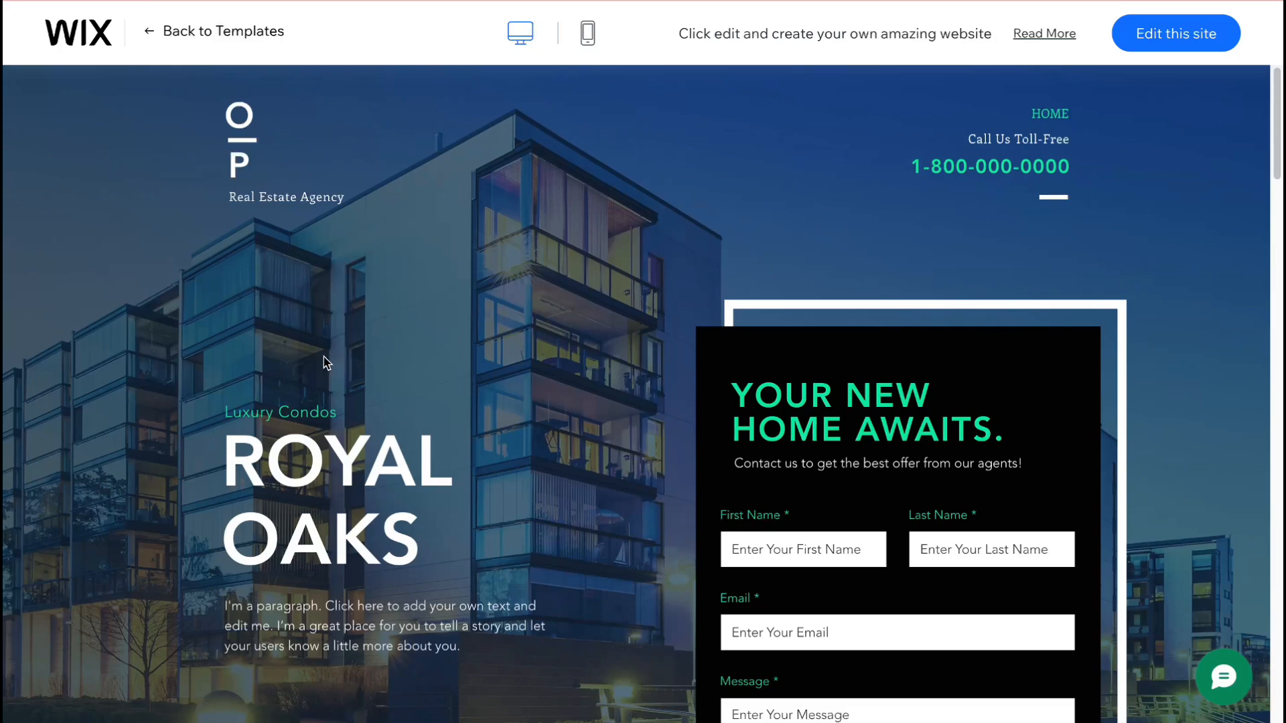
scroll(321, 342, "down", 10)
scroll(320, 342, "up", 10)
scroll(811, 369, "down", 2)
scroll(810, 372, "down", 12)
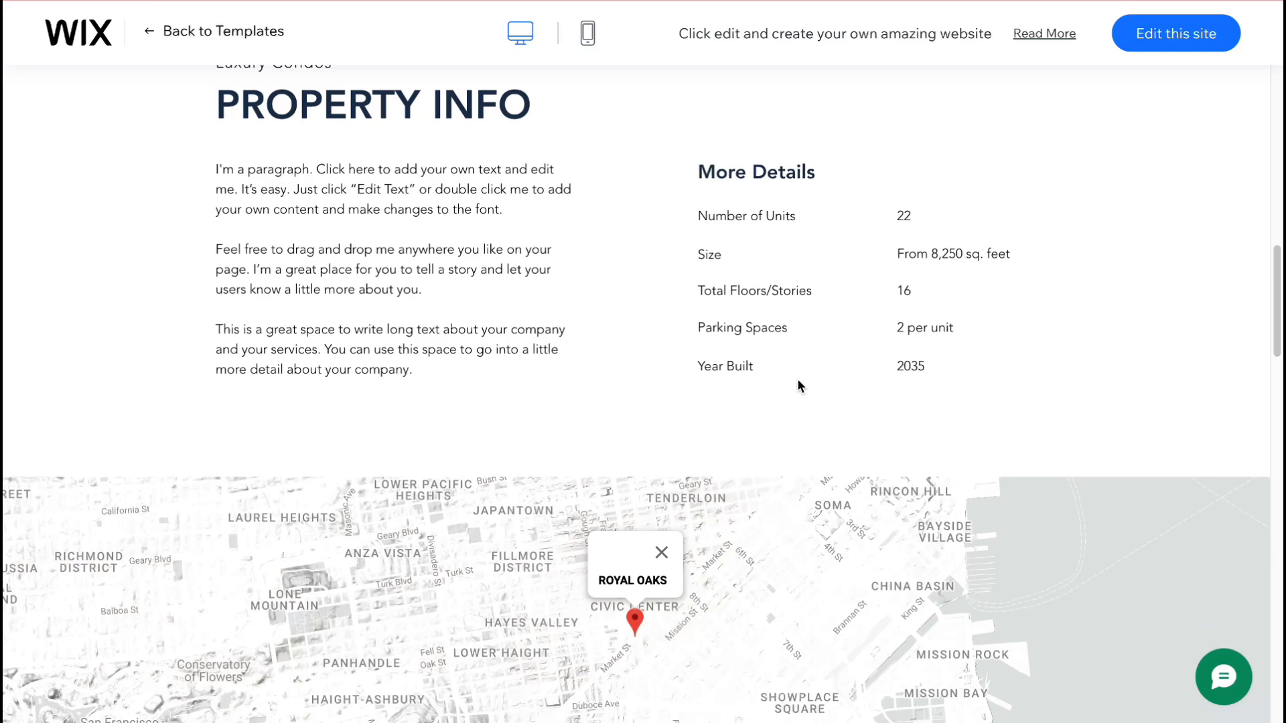
scroll(787, 368, "down", 12)
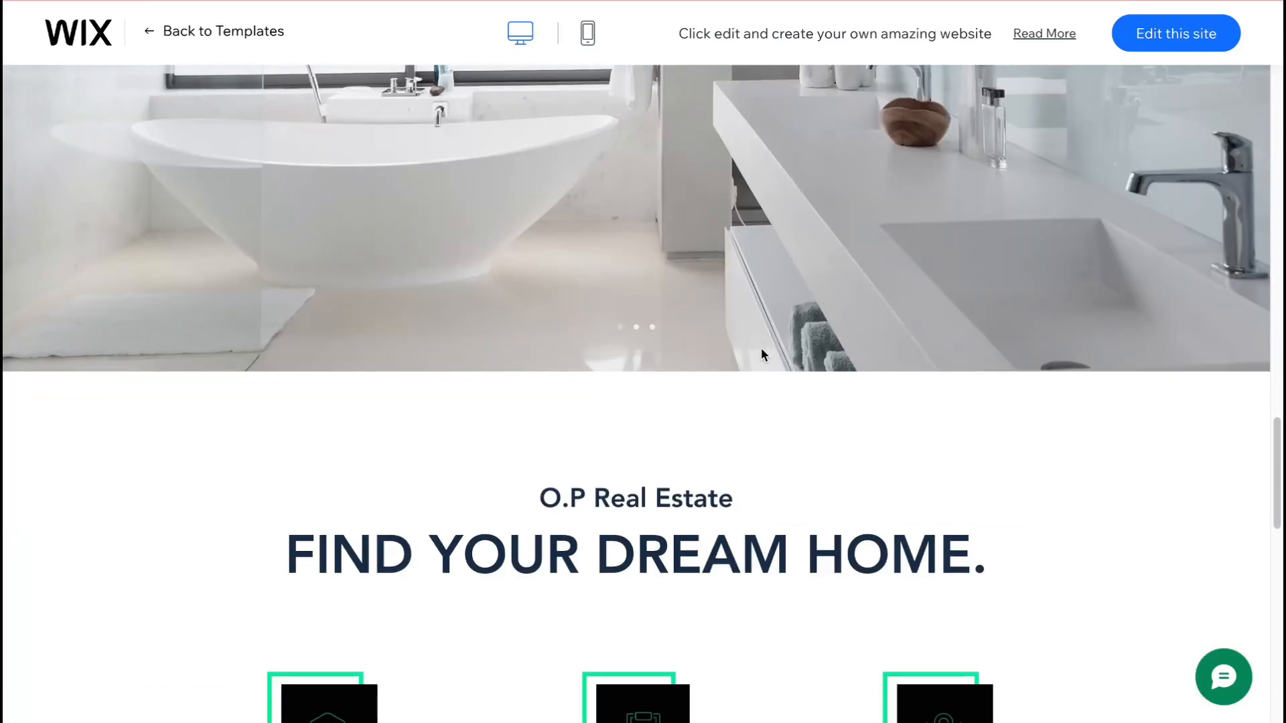
scroll(750, 342, "down", 3)
scroll(747, 338, "up", 20)
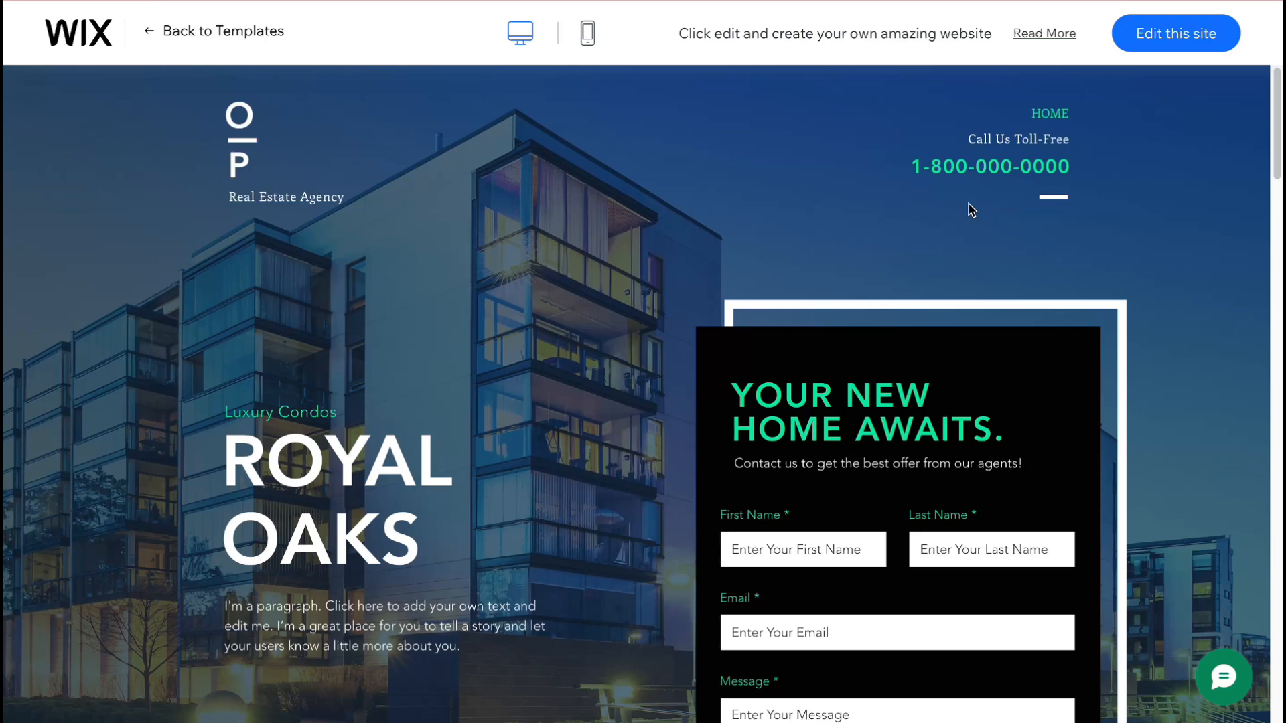
left_click(589, 31)
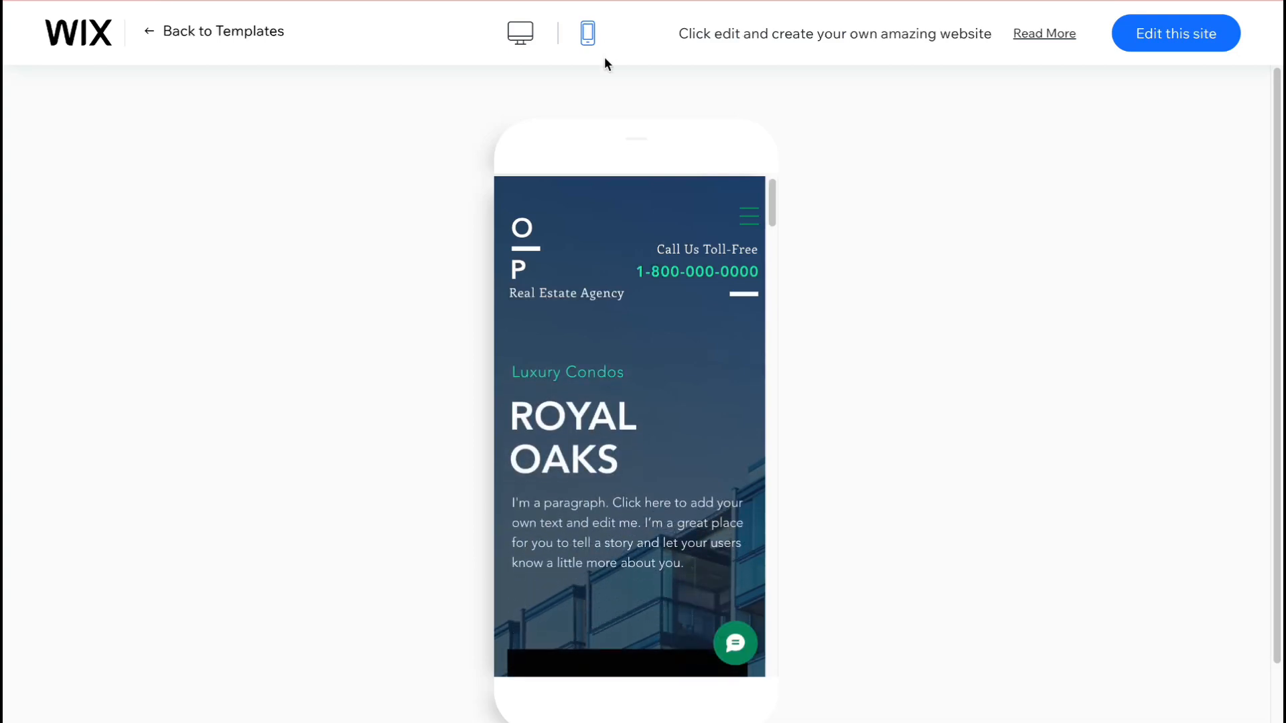
Open the Royal Oaks template for editing and dismiss the AI content enhancement dialog without generating site text
left_click(1188, 44)
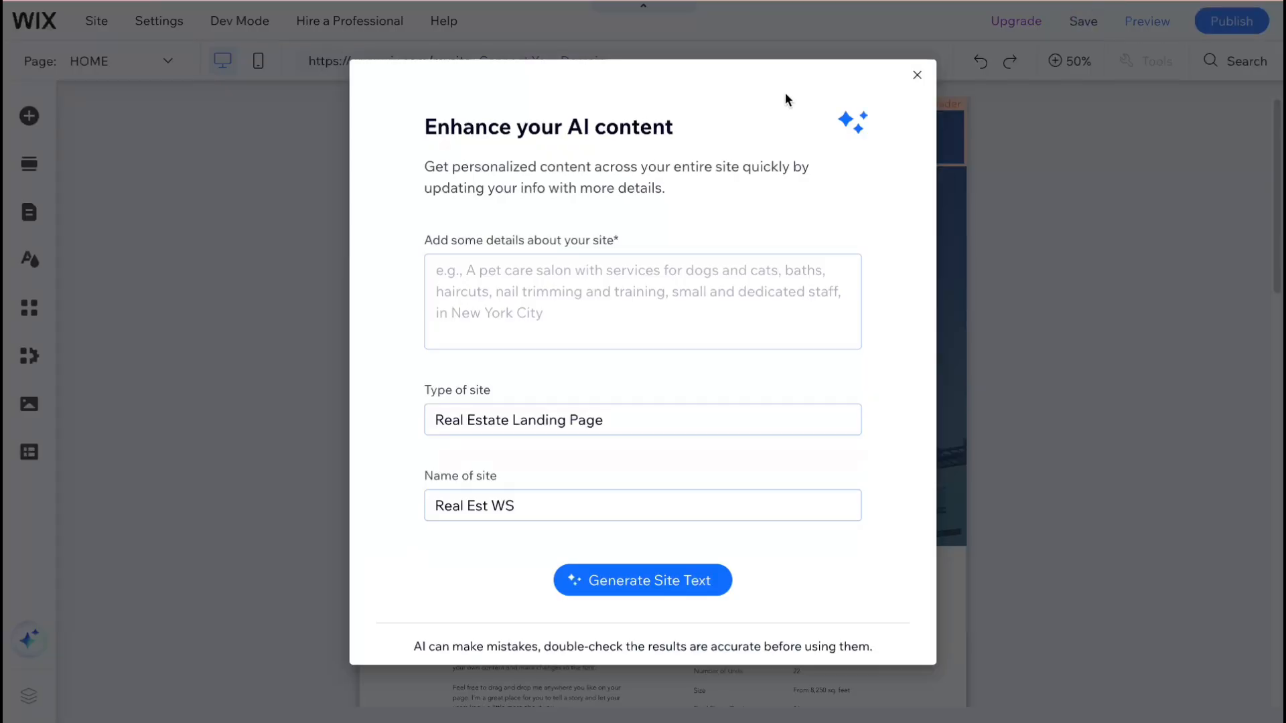
left_click(917, 75)
mouse_move(110, 164)
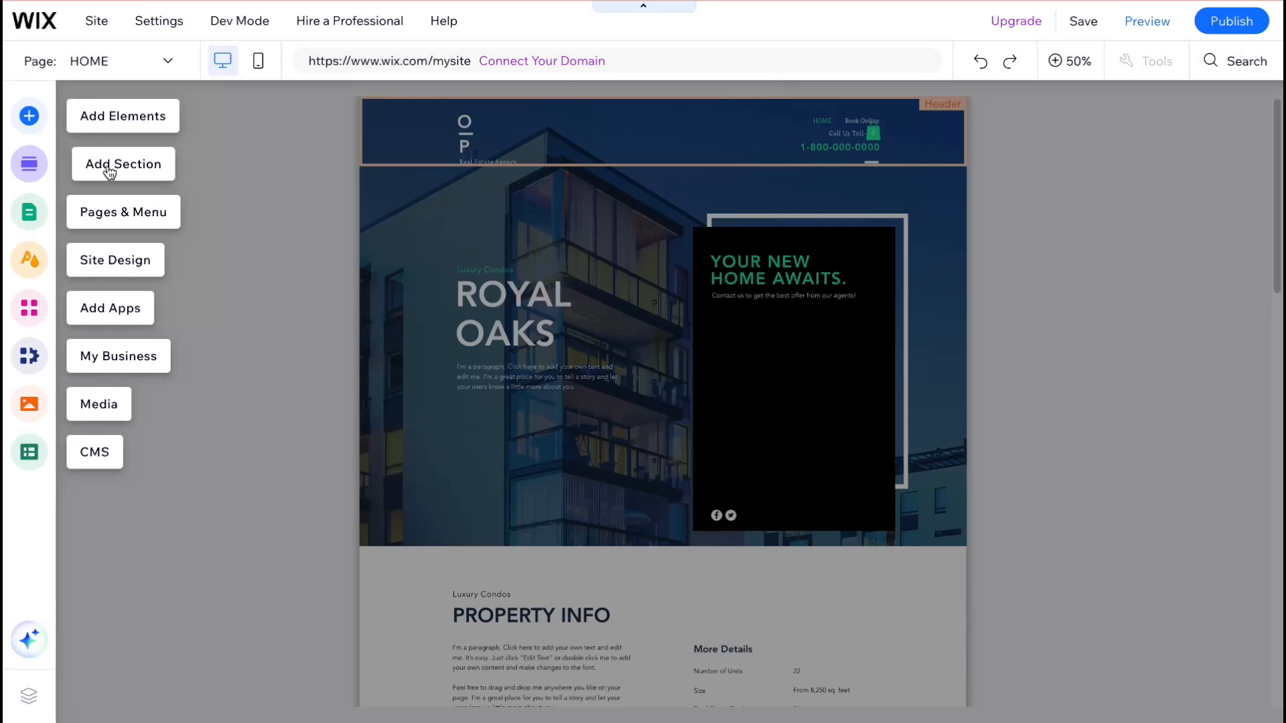
Try several featured themes on the site, including Retro vibrant and Dynamic, and apply the Nostalgic theme
left_click(29, 261)
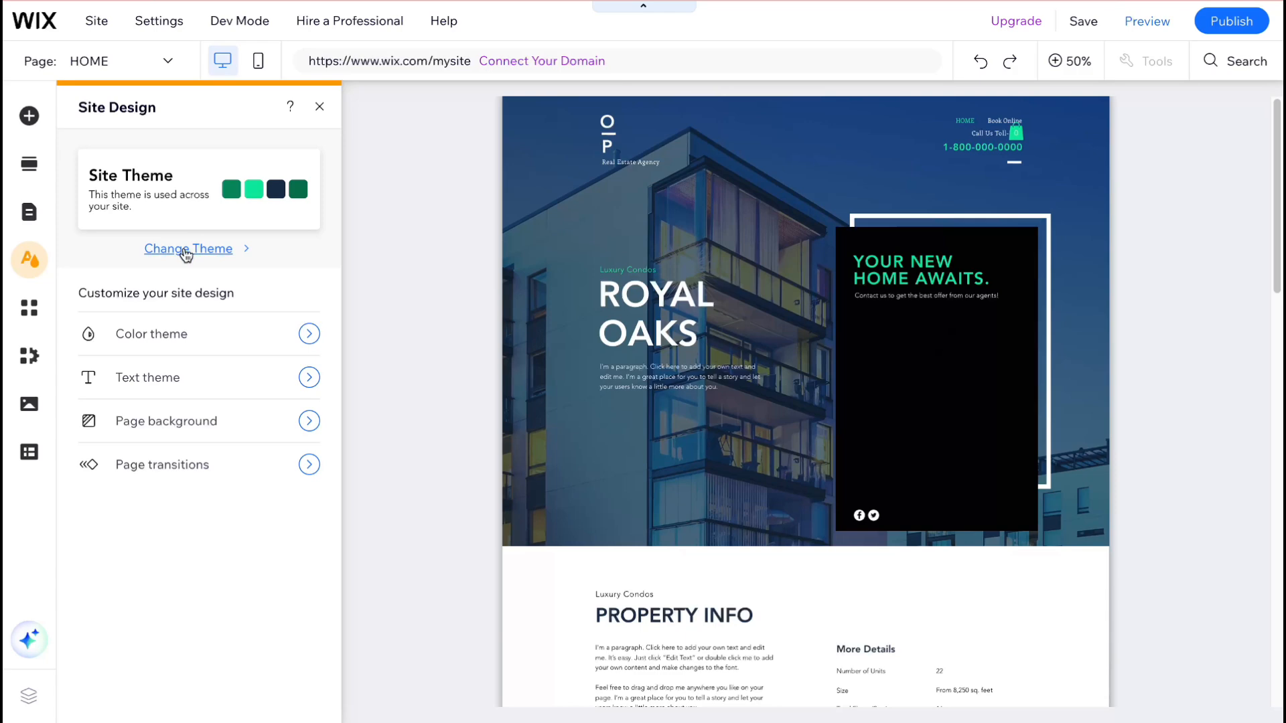
left_click(186, 249)
left_click(207, 348)
left_click(209, 420)
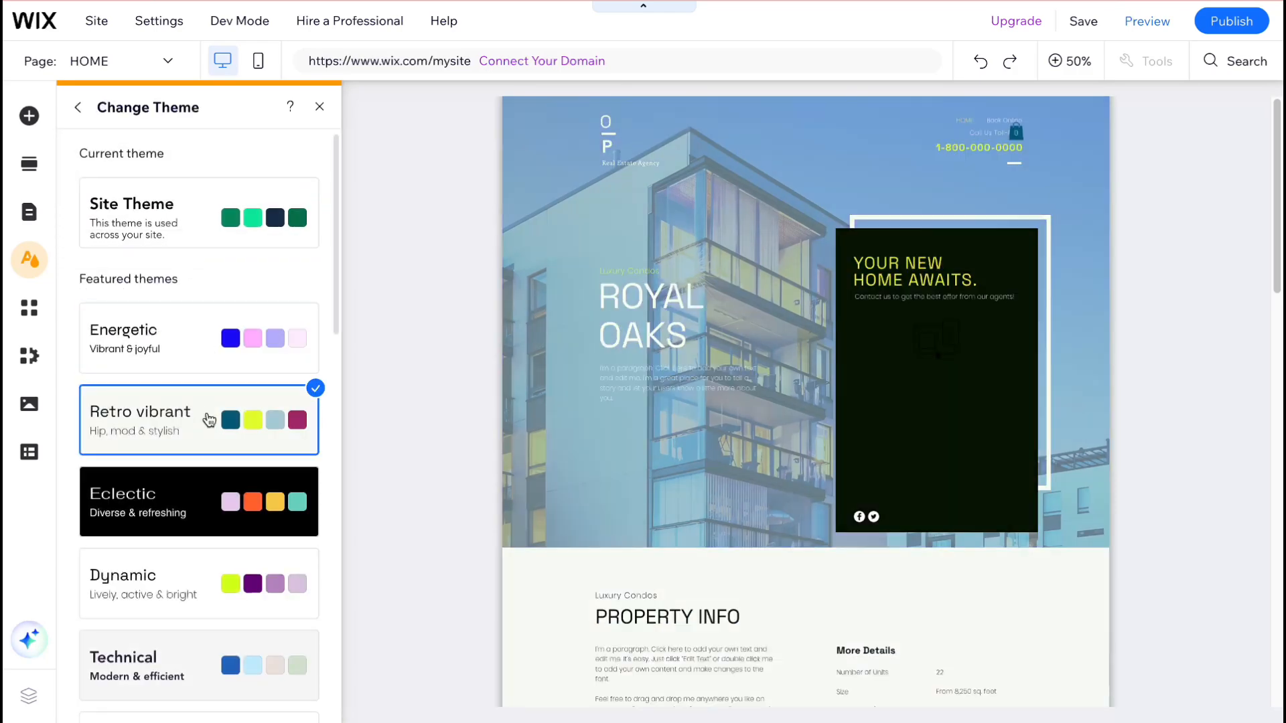
scroll(225, 522, "down", 1)
left_click(234, 539)
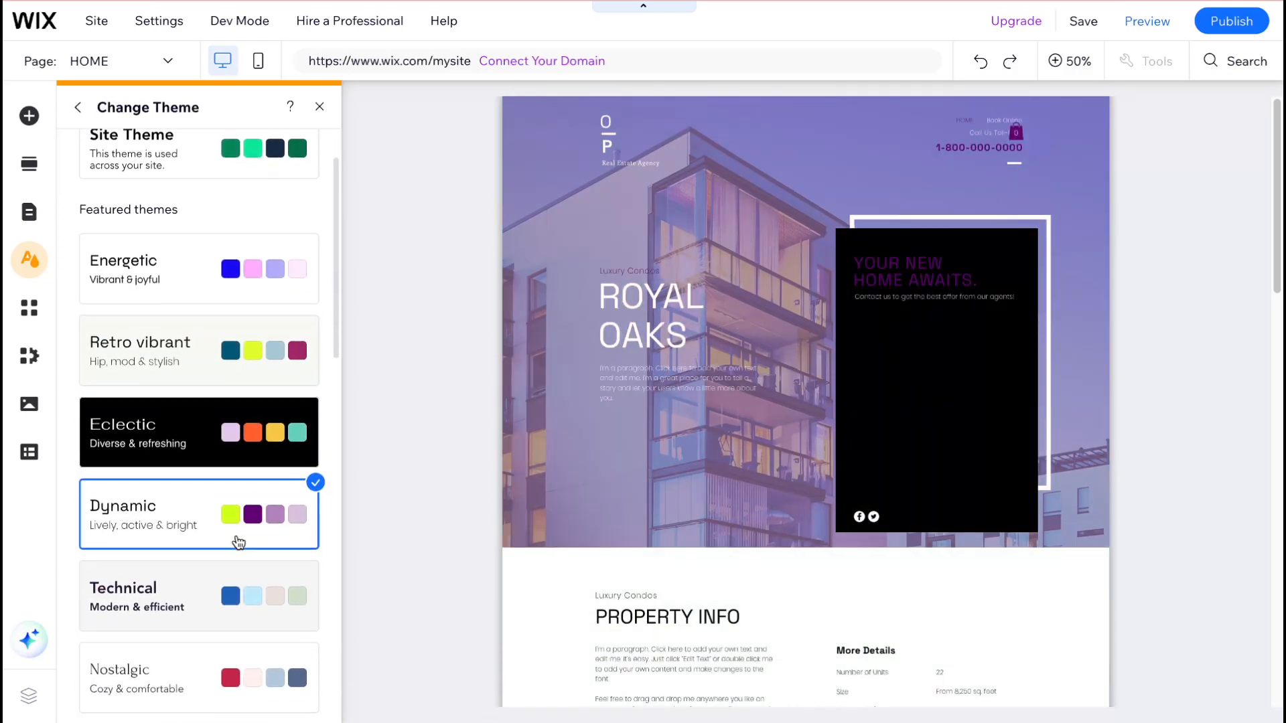
left_click(236, 589)
scroll(238, 590, "down", 3)
left_click(241, 514)
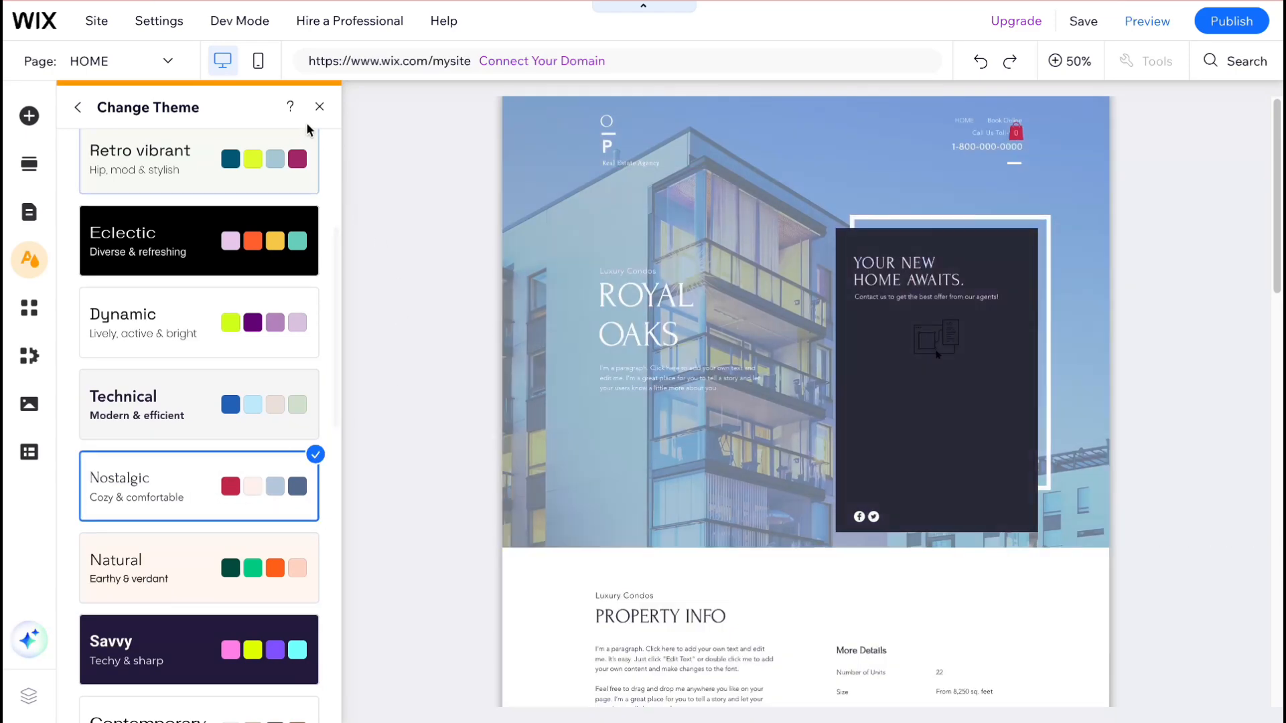
left_click(321, 109)
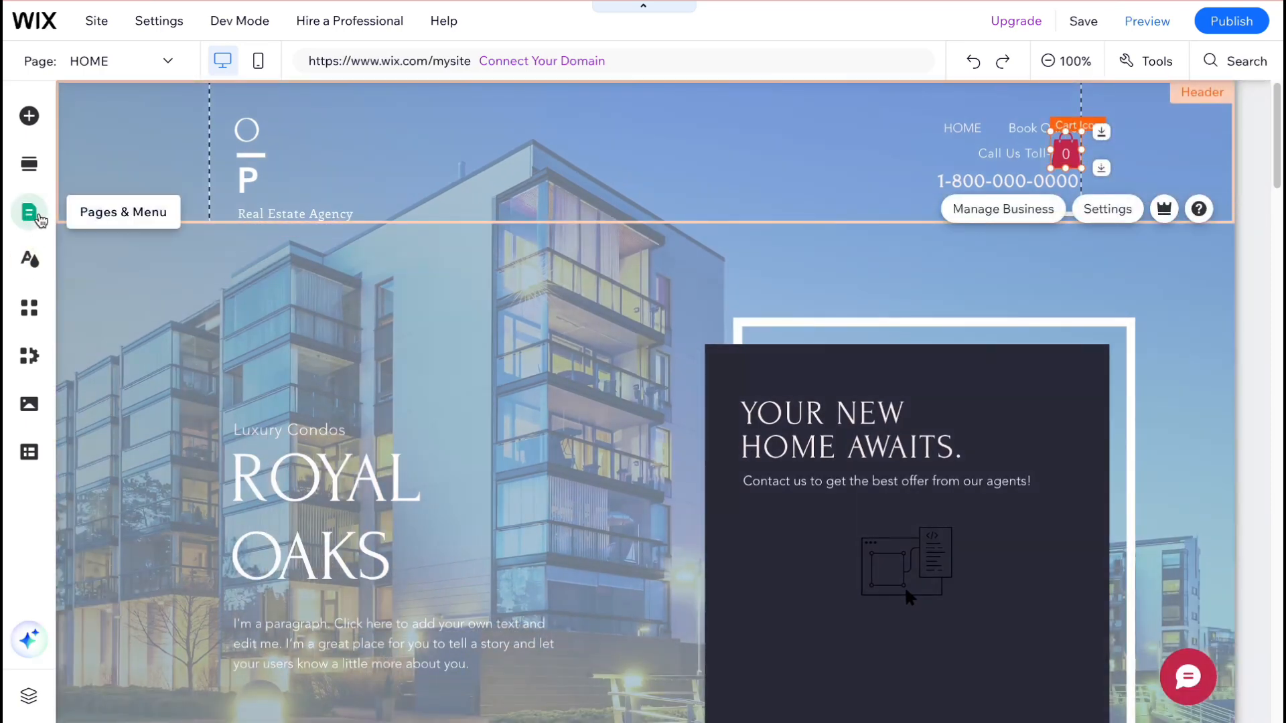
Add a new page from the Professional layout of the About category and keep About as its name
left_click(39, 218)
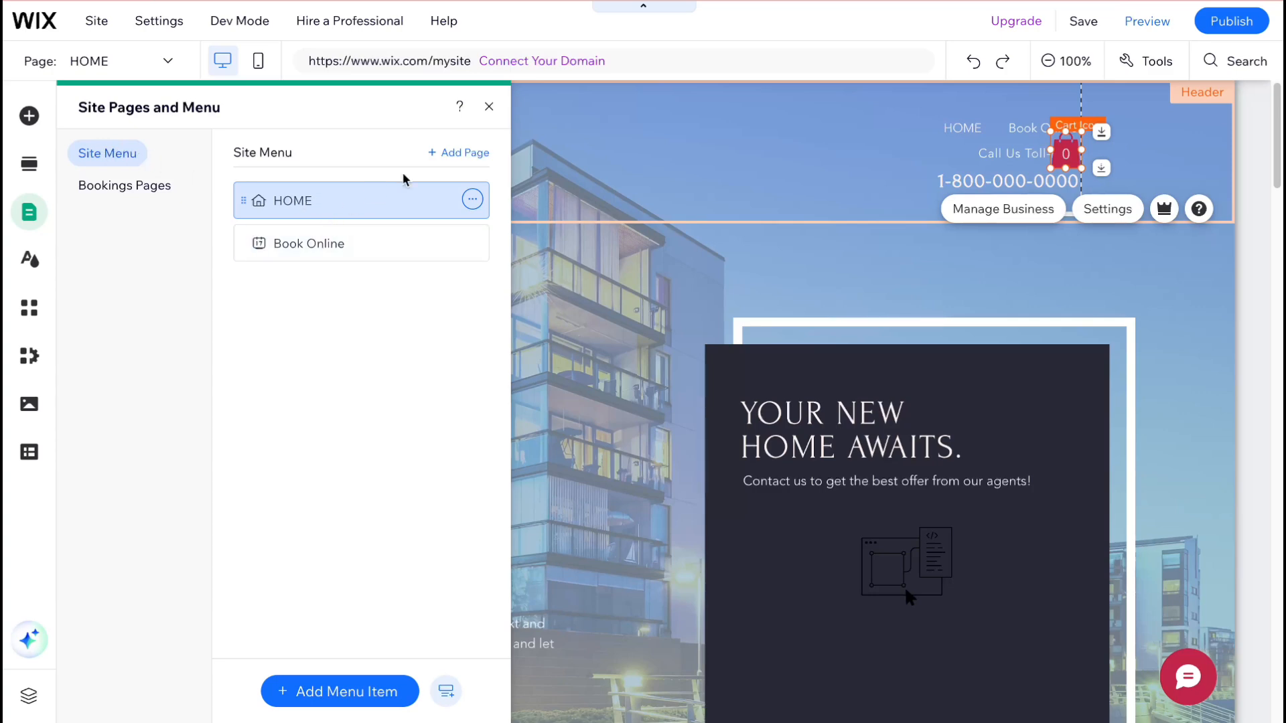
left_click(439, 153)
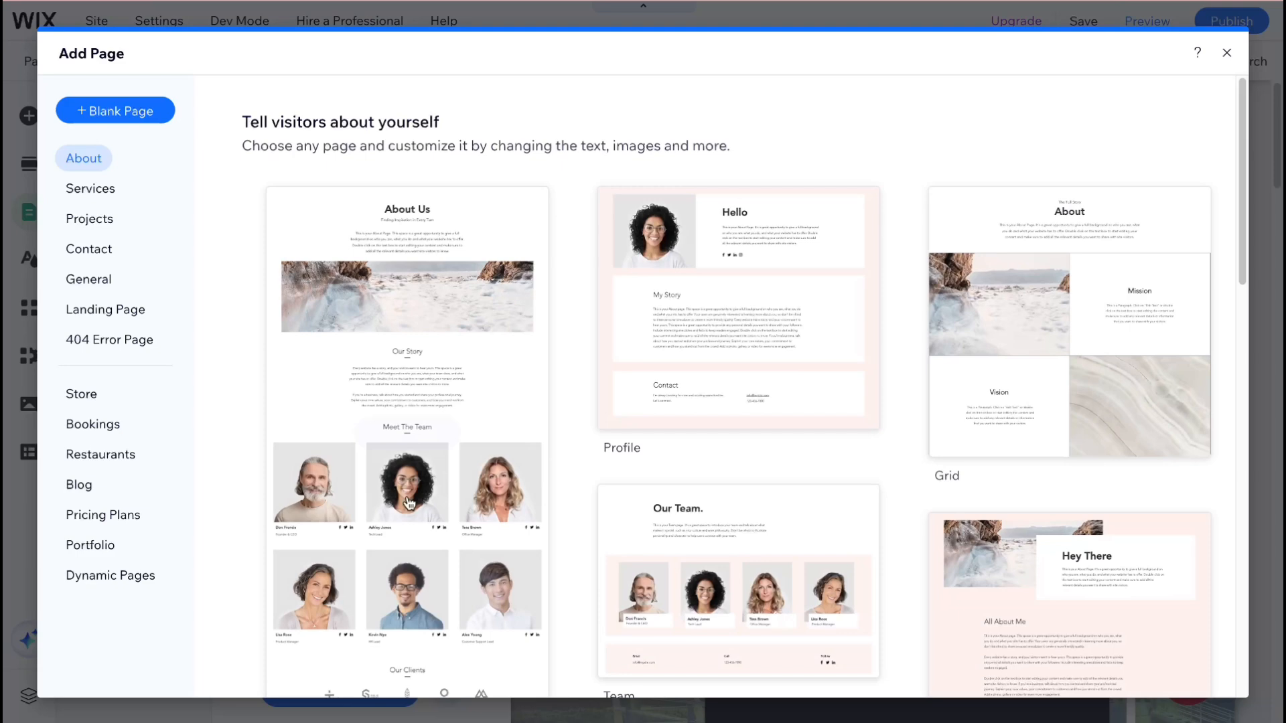
scroll(410, 502, "down", 1)
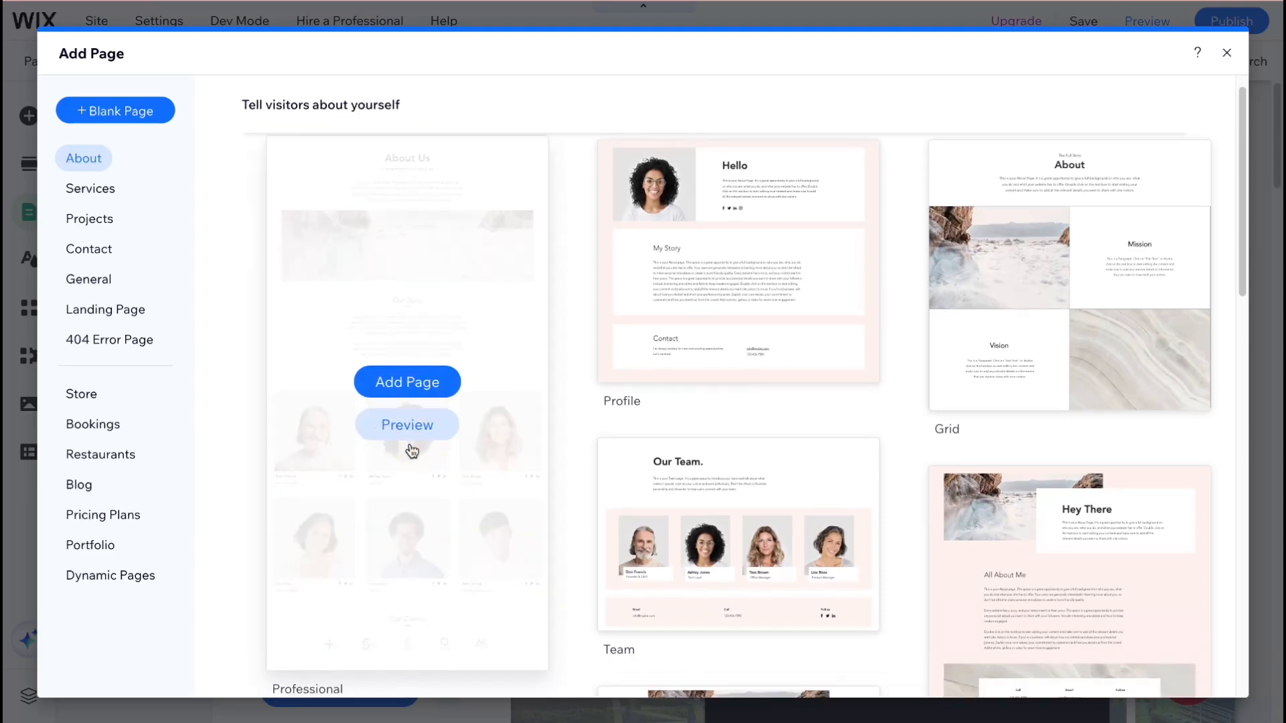
left_click(428, 385)
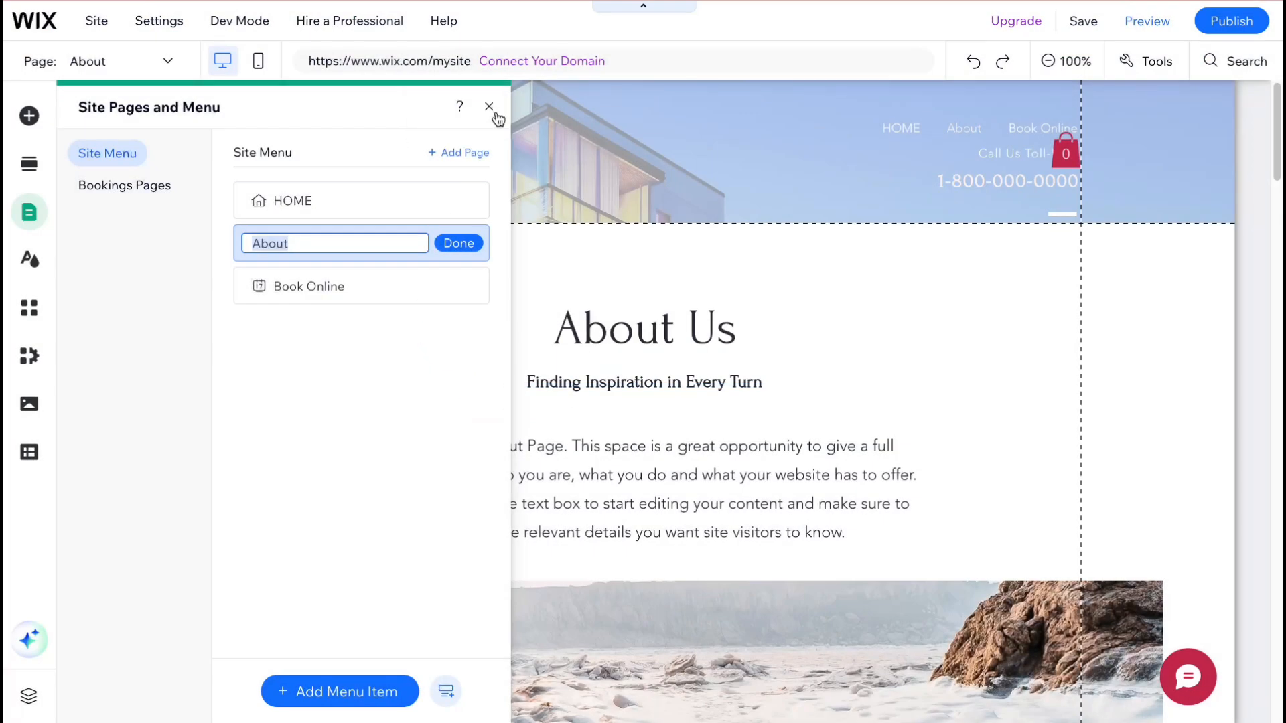
scroll(765, 368, "down", 1)
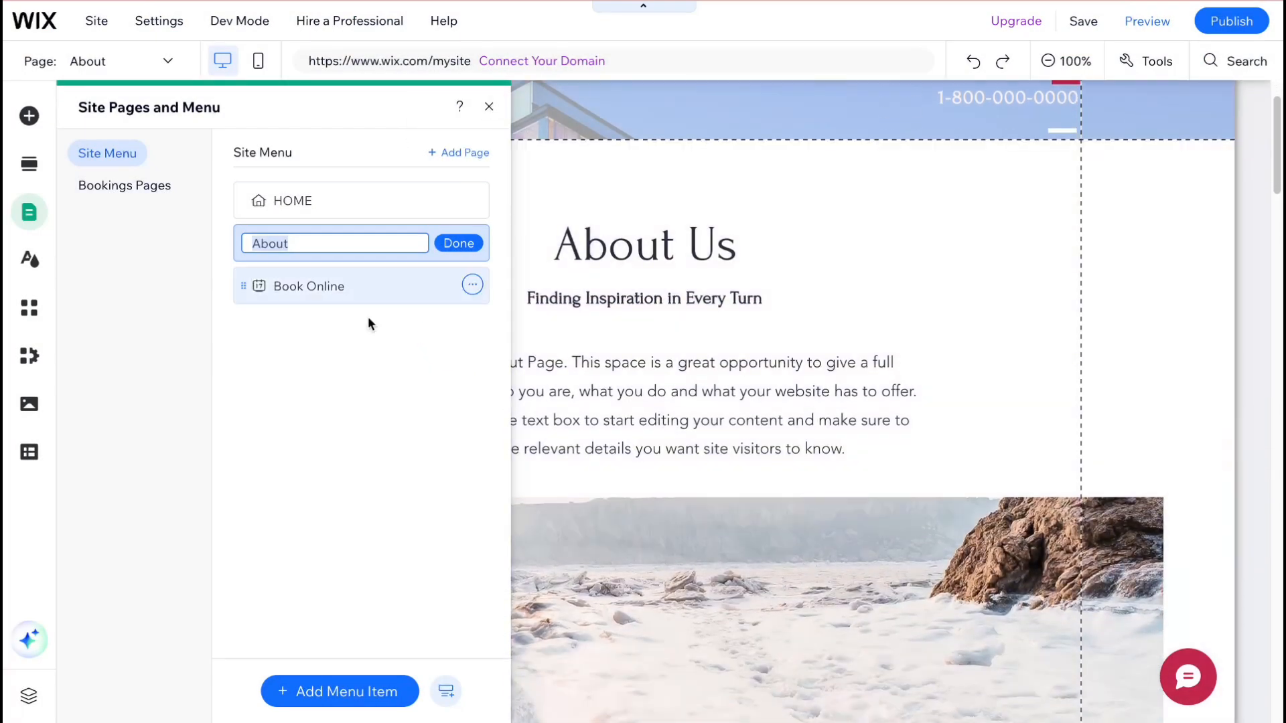
left_click(452, 246)
Look over the management options for the About page and leave the site pages list without changing anything
left_click(472, 243)
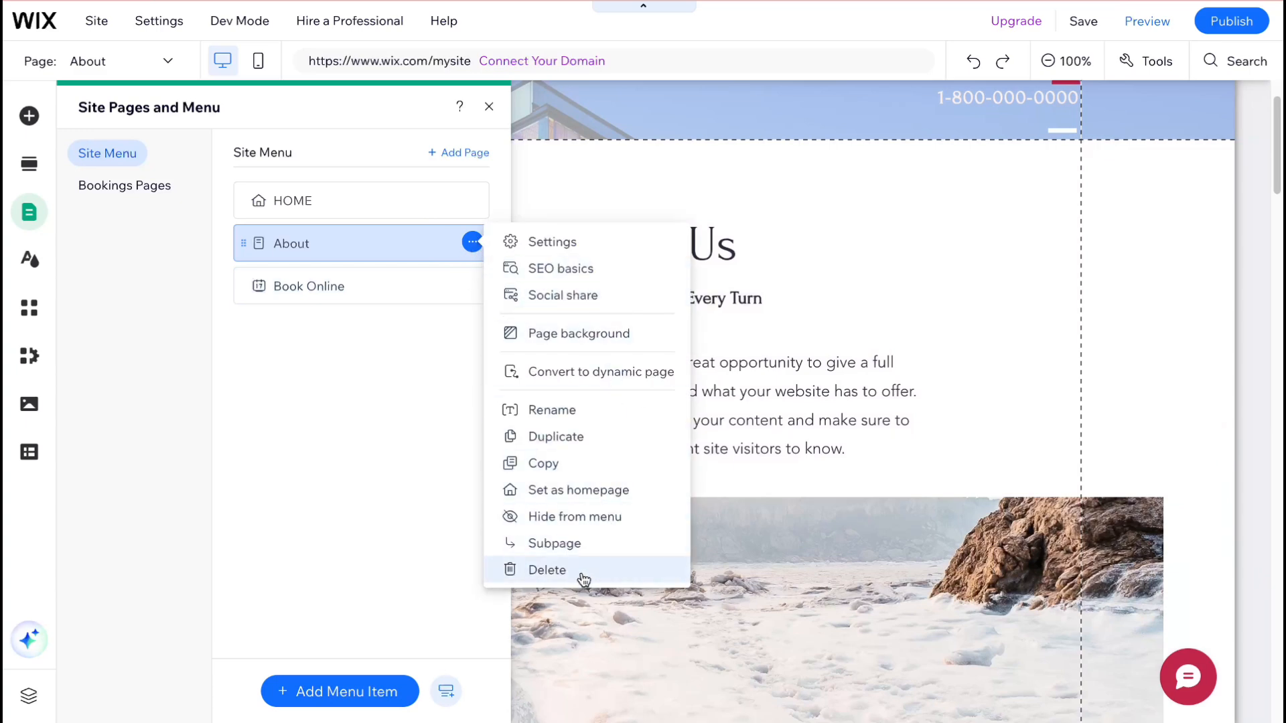
left_click(497, 117)
left_click(490, 107)
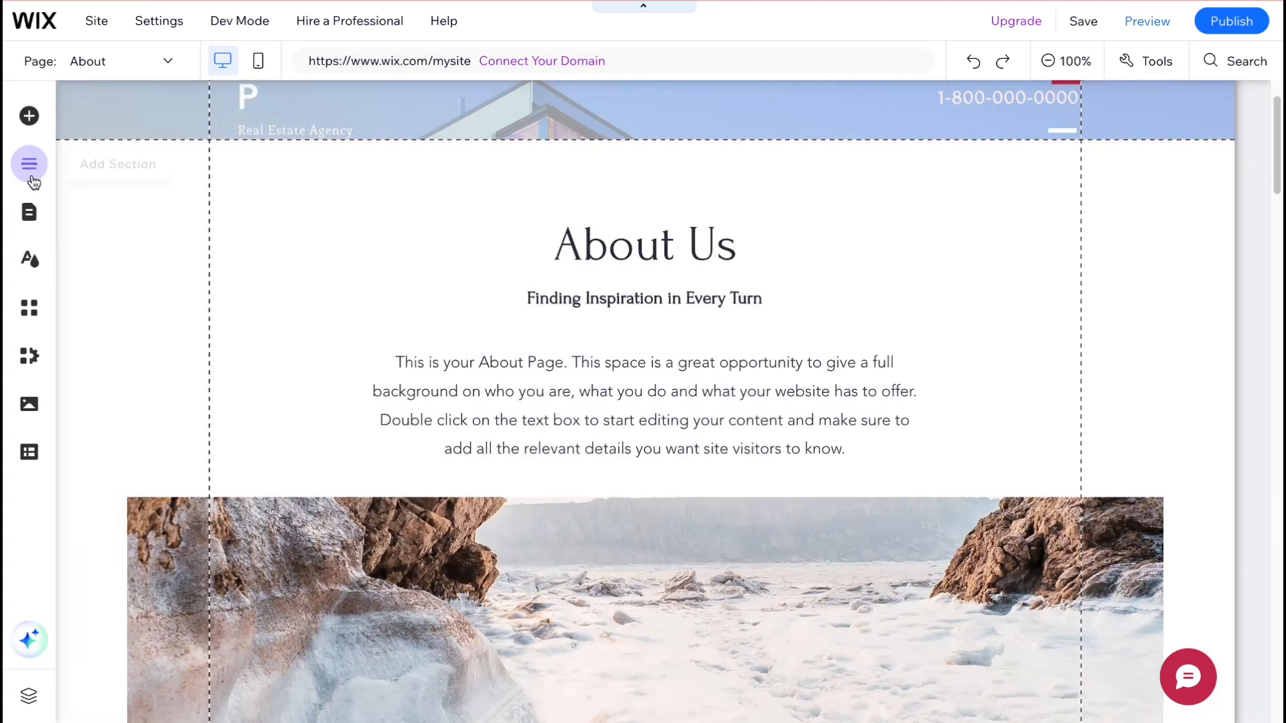
Add the sand-dune WELCOME section design to the About page and move it up directly below the About Us section
left_click(29, 164)
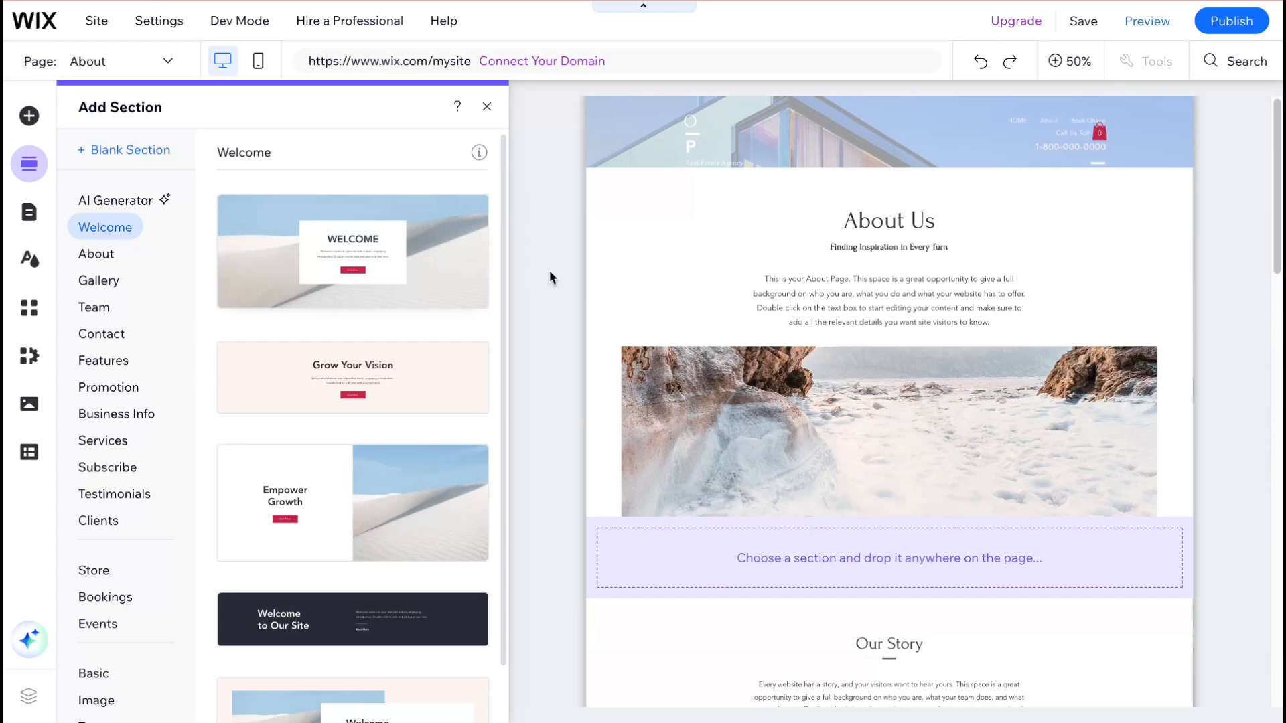
scroll(868, 280, "down", 10)
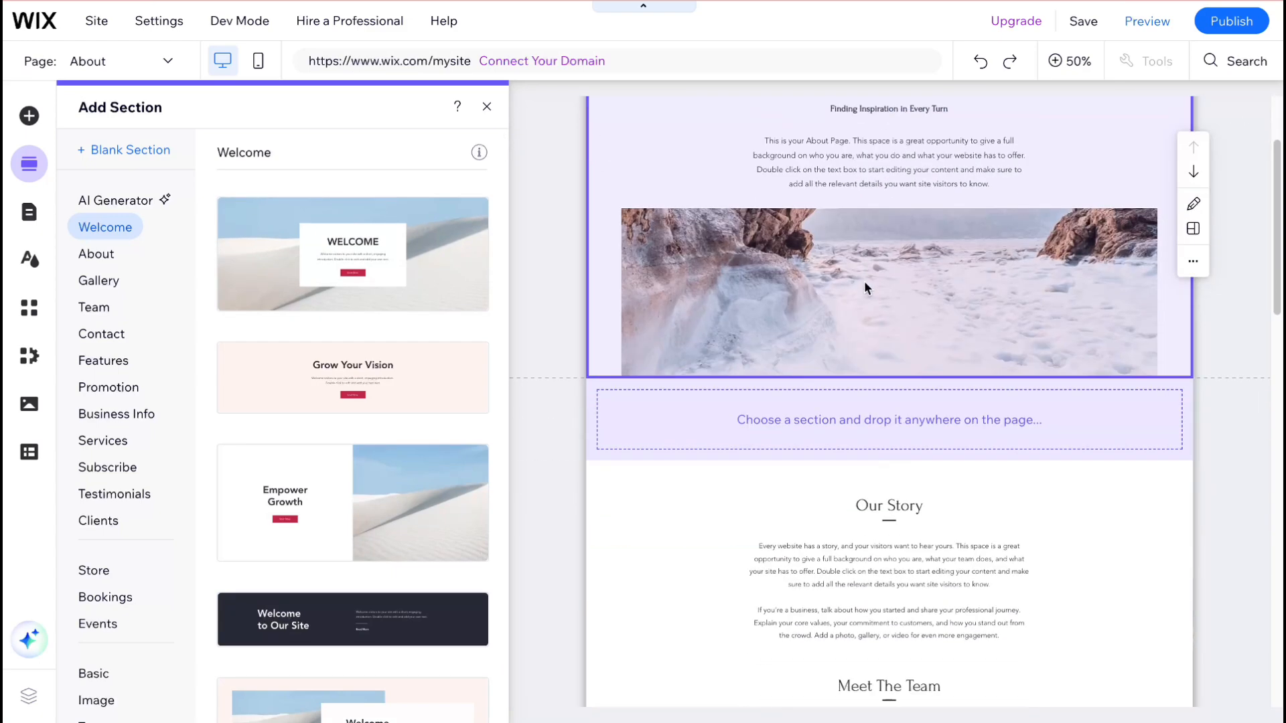
scroll(896, 424, "down", 5)
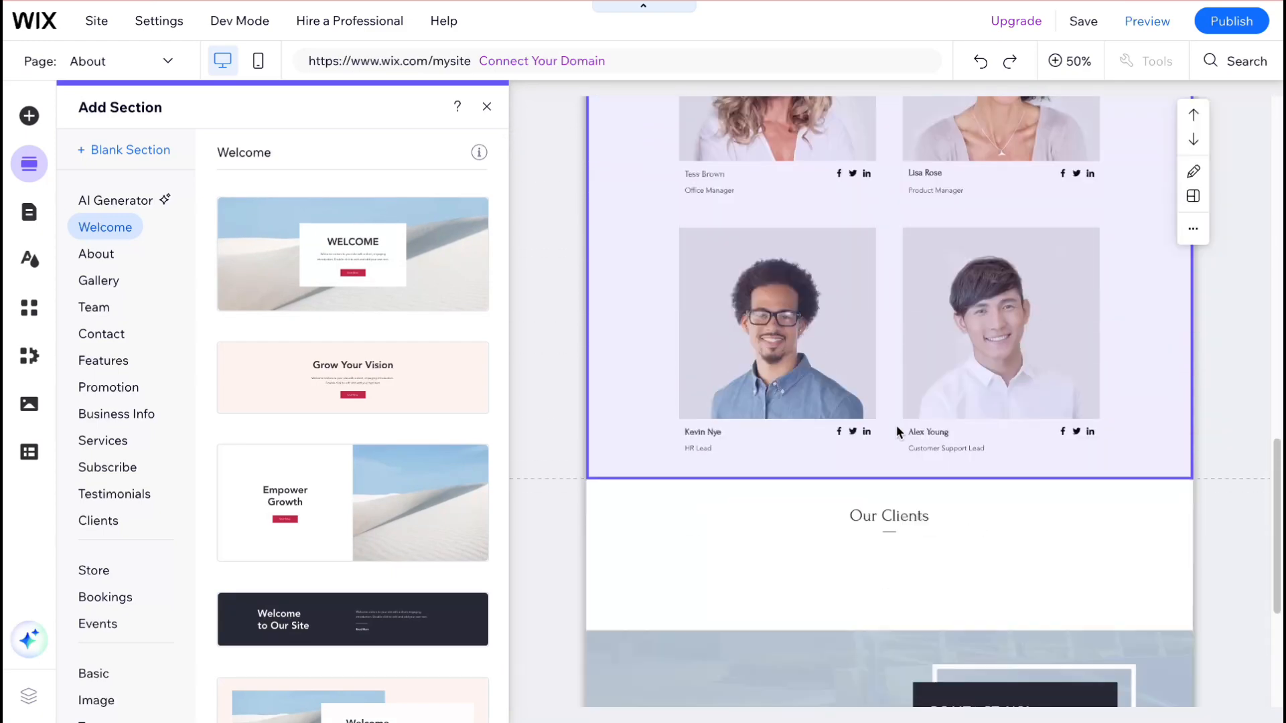
left_click_drag(284, 267, 882, 166)
scroll(893, 280, "up", 5)
scroll(873, 368, "up", 2)
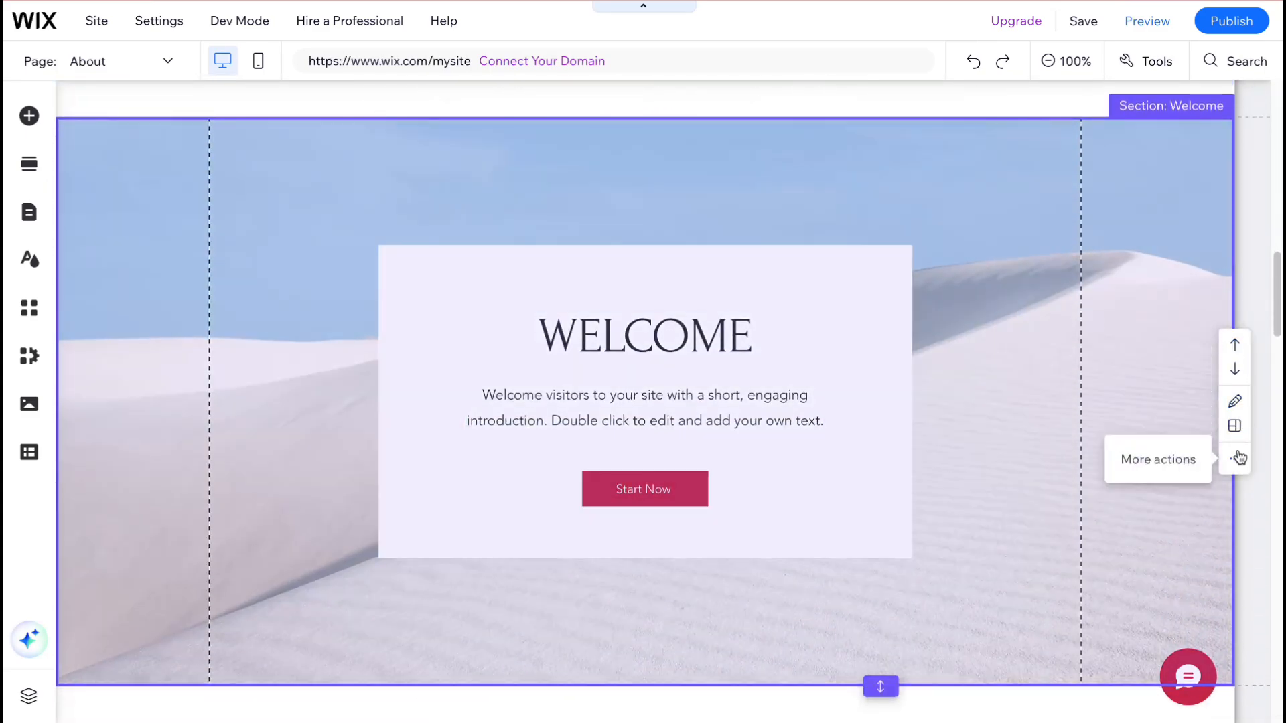
left_click(1235, 345)
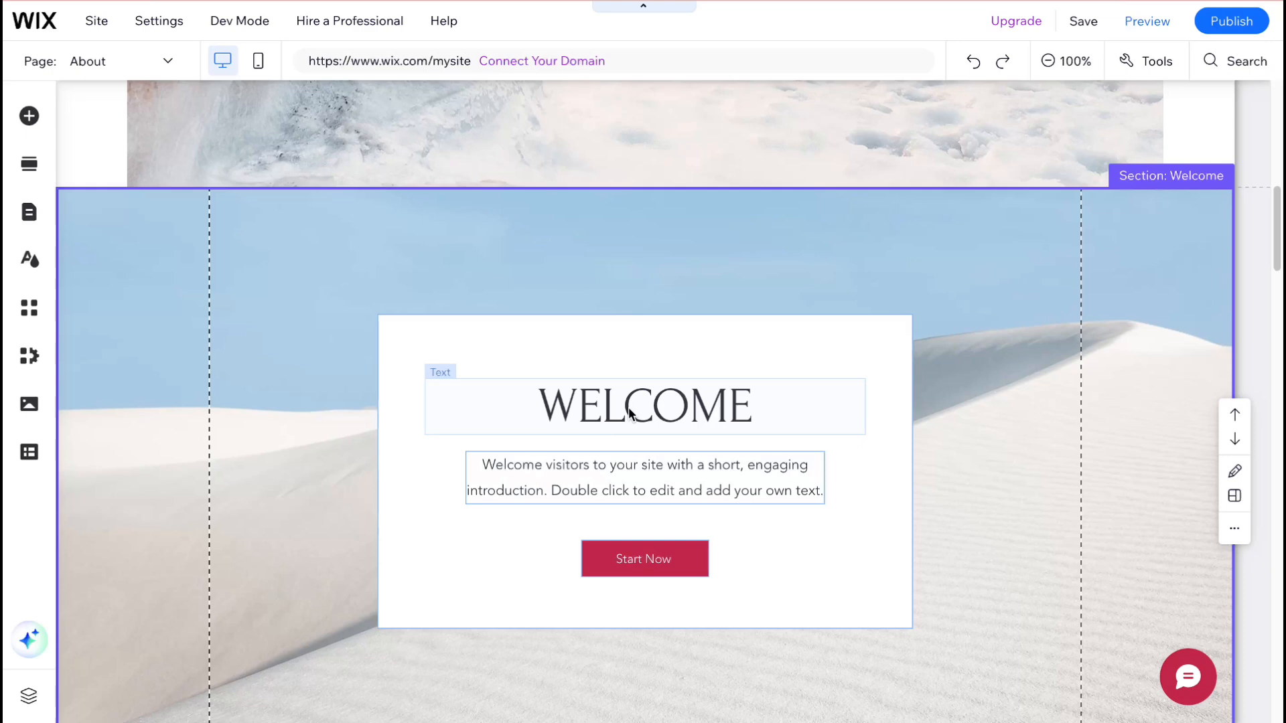
Move the heading, intro text and Start Now button out of the Welcome section's white container box and delete the box
left_click_drag(629, 411, 884, 256)
left_click_drag(704, 480, 429, 255)
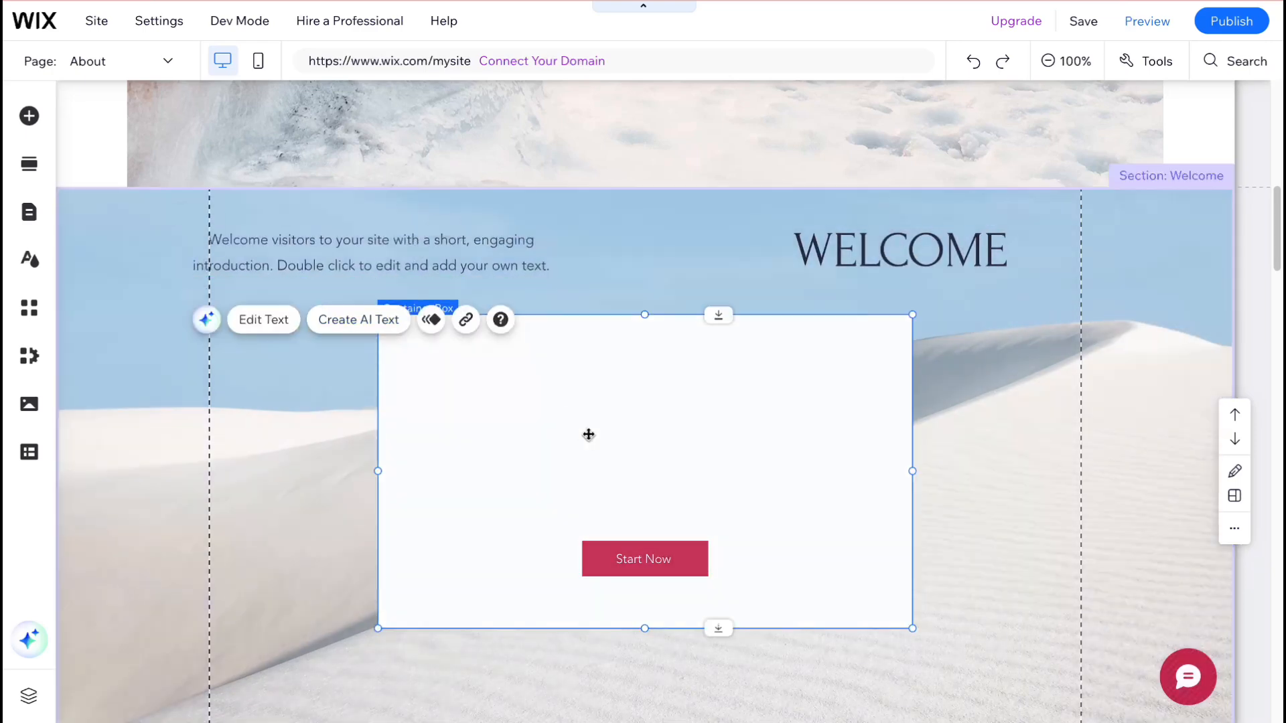
left_click_drag(588, 435, 707, 459)
left_click(794, 587)
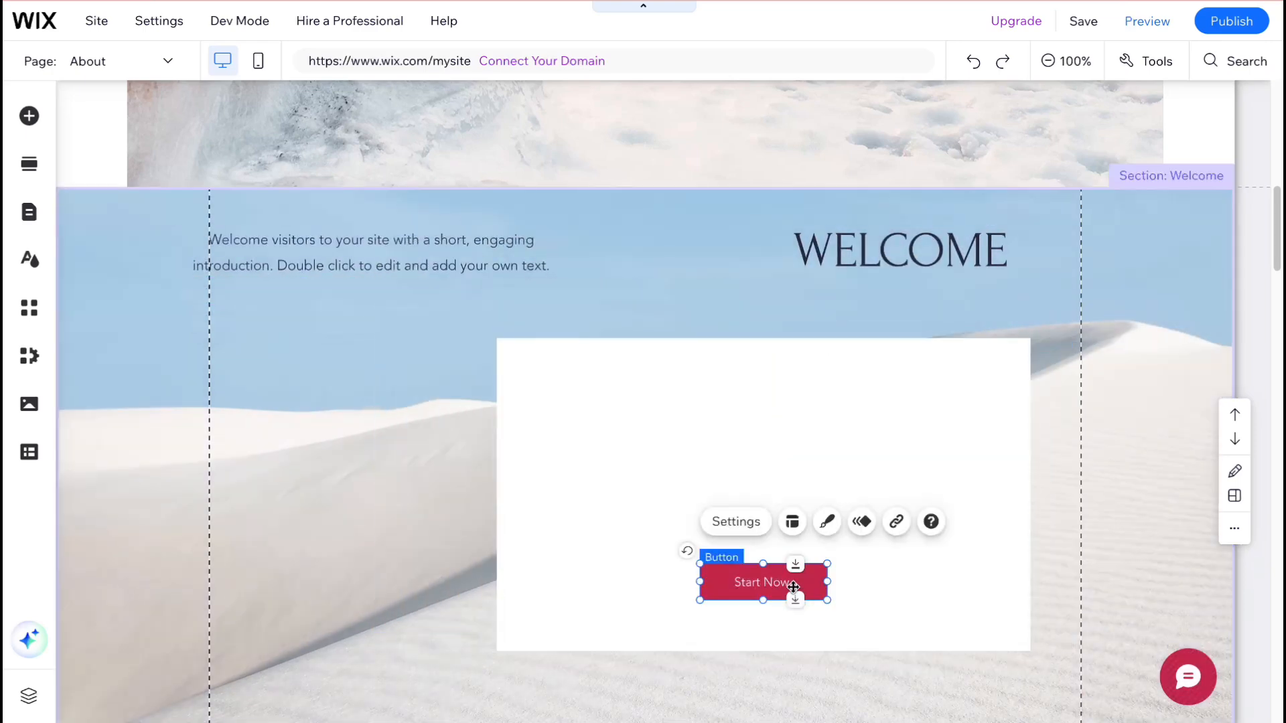
left_click_drag(793, 587, 360, 509)
left_click(652, 480)
key("Delete")
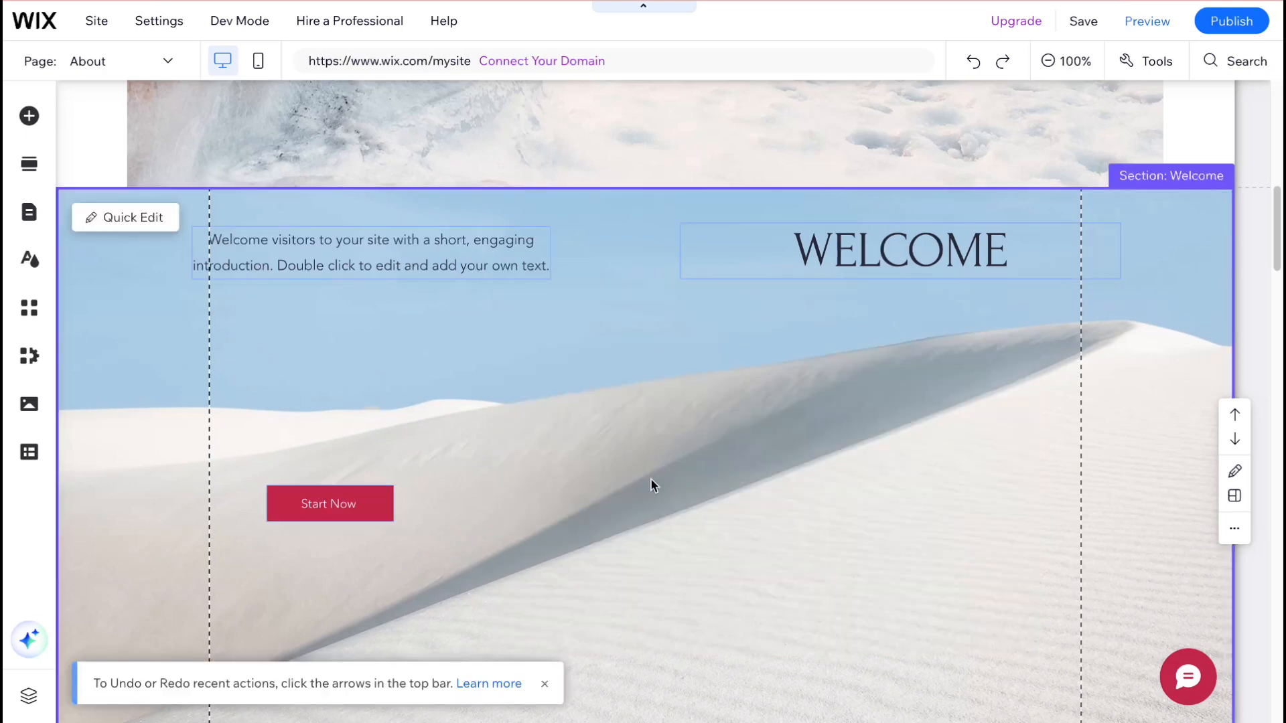
Stack the intro text, WELCOME heading and Start Now button in that order around the middle of the lower dune area
left_click(366, 496)
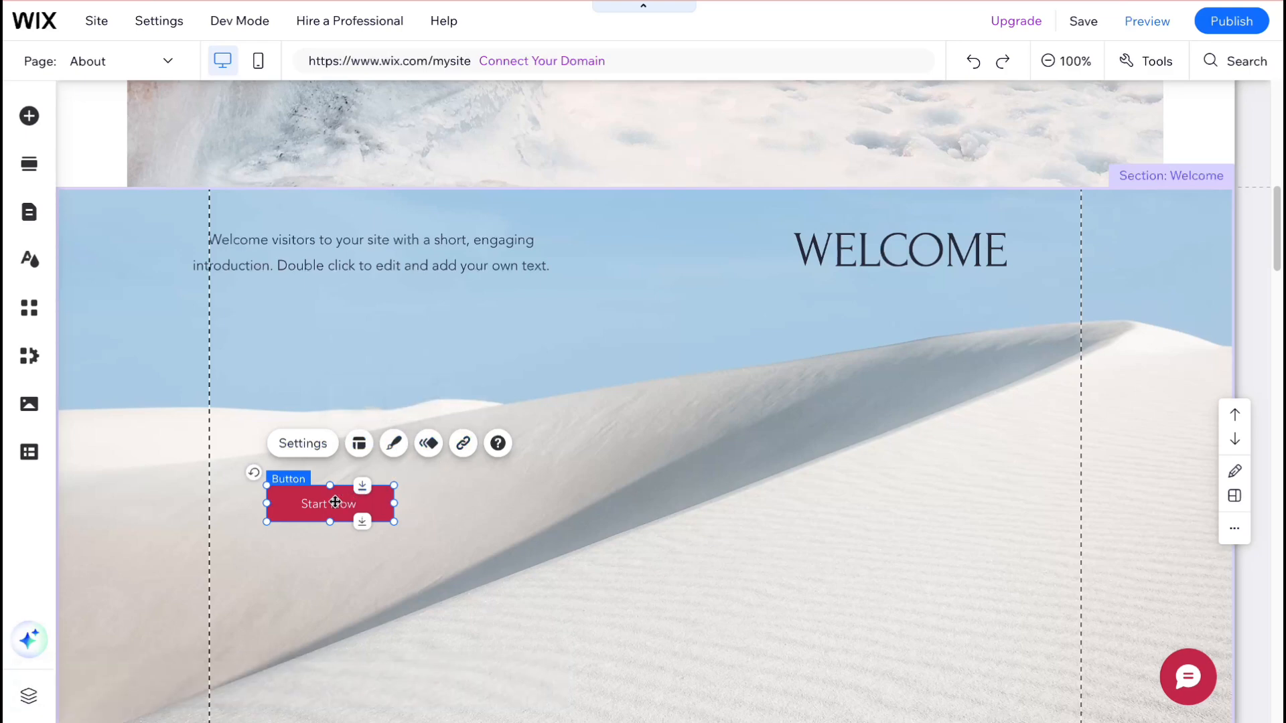
left_click_drag(335, 503, 642, 642)
left_click_drag(924, 250, 669, 569)
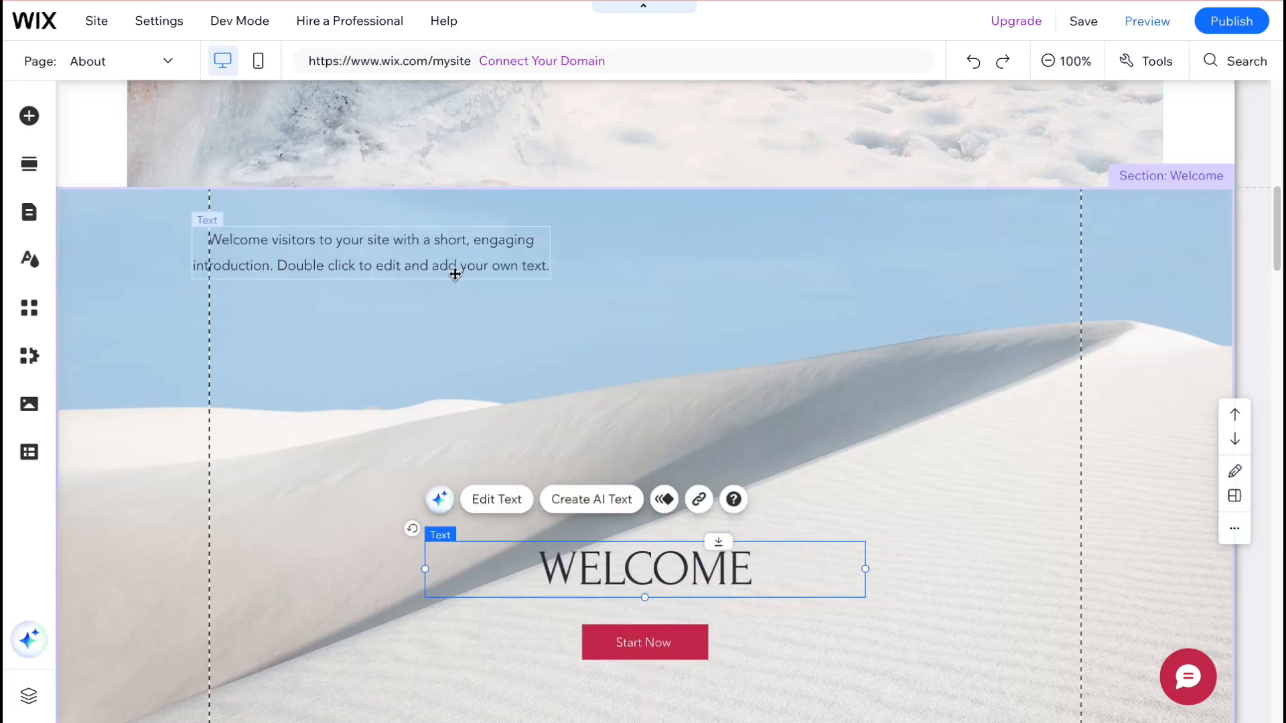
left_click_drag(435, 263, 724, 501)
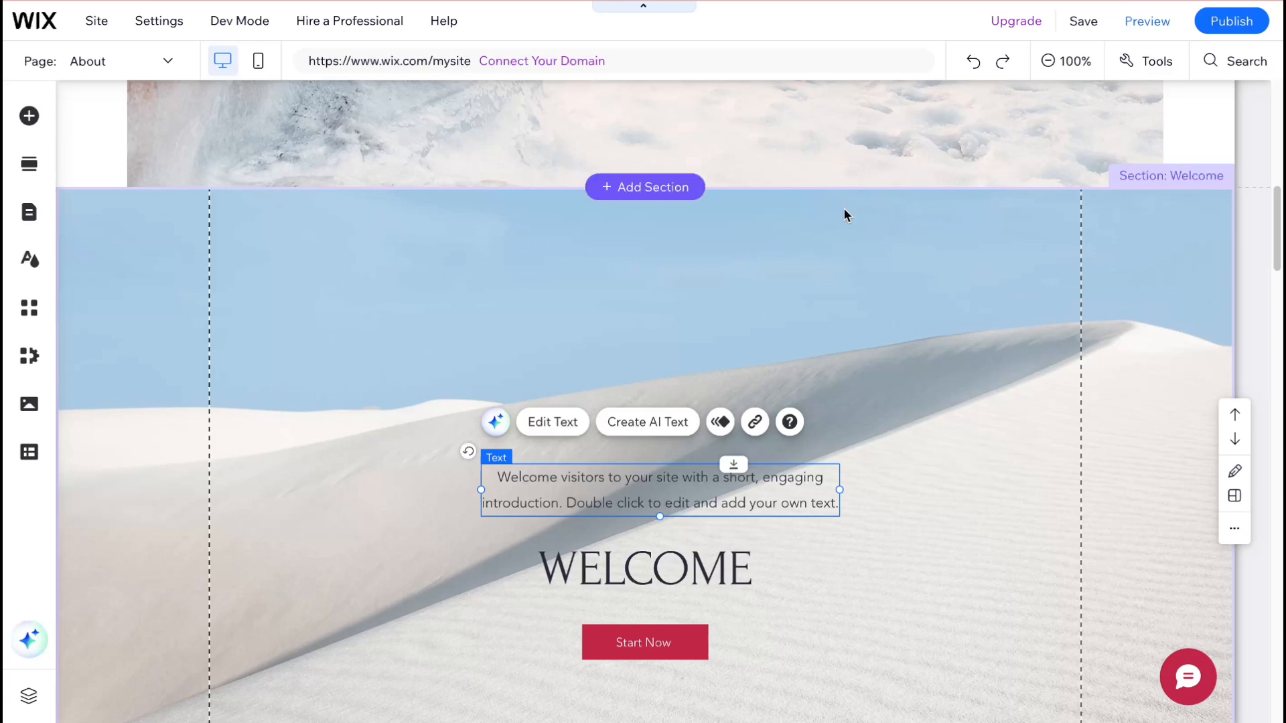
Publish the site and check the Welcome section on its live About page before returning to the editor
left_click(1238, 22)
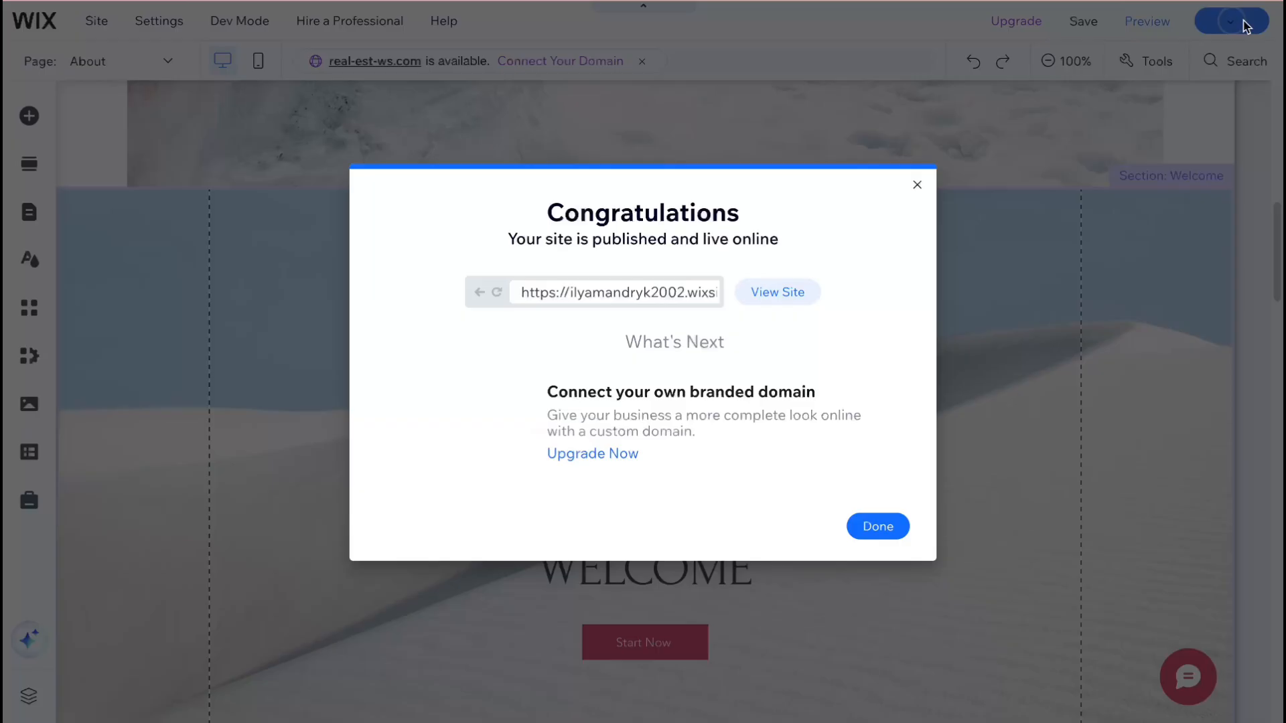
left_click(761, 293)
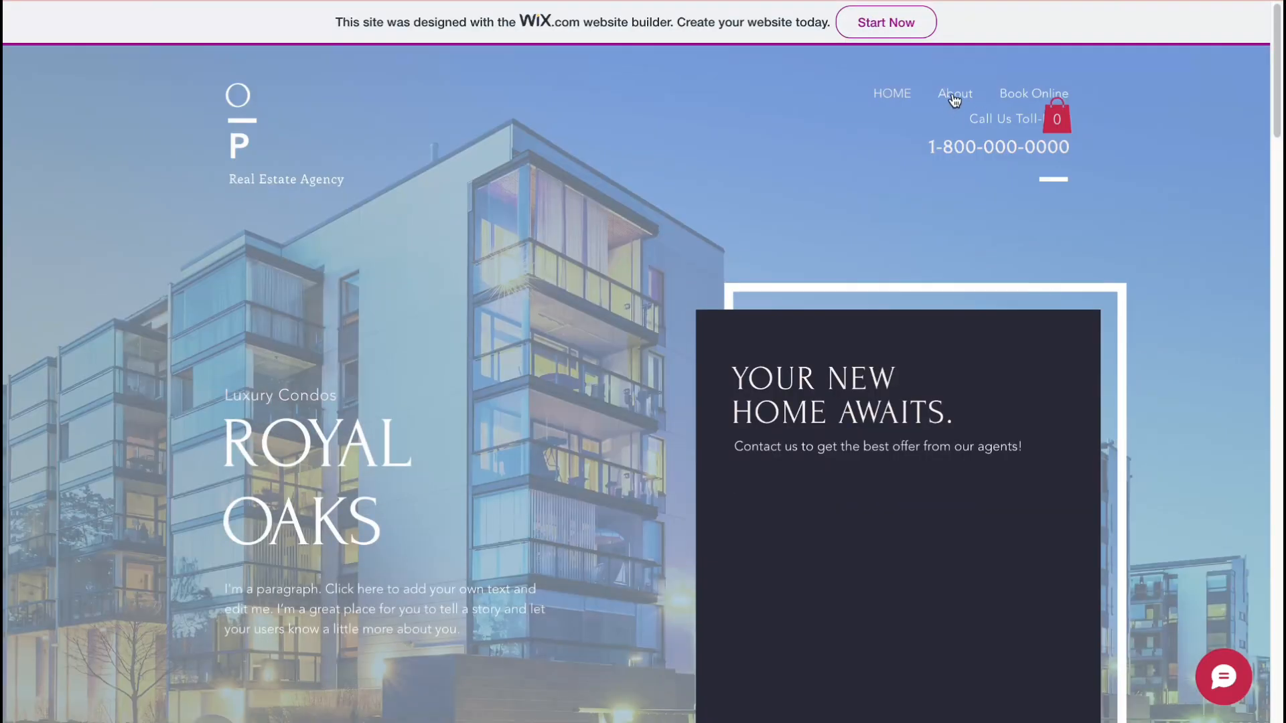
left_click(955, 95)
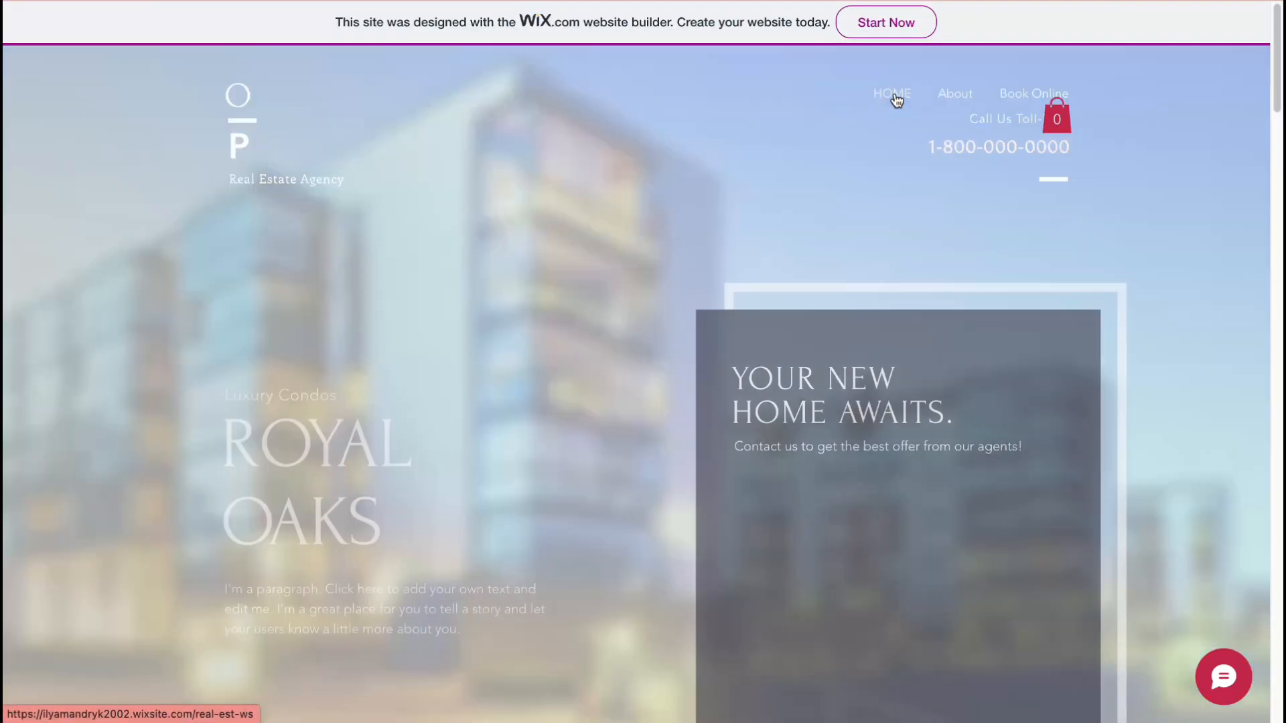
scroll(764, 415, "up", 5)
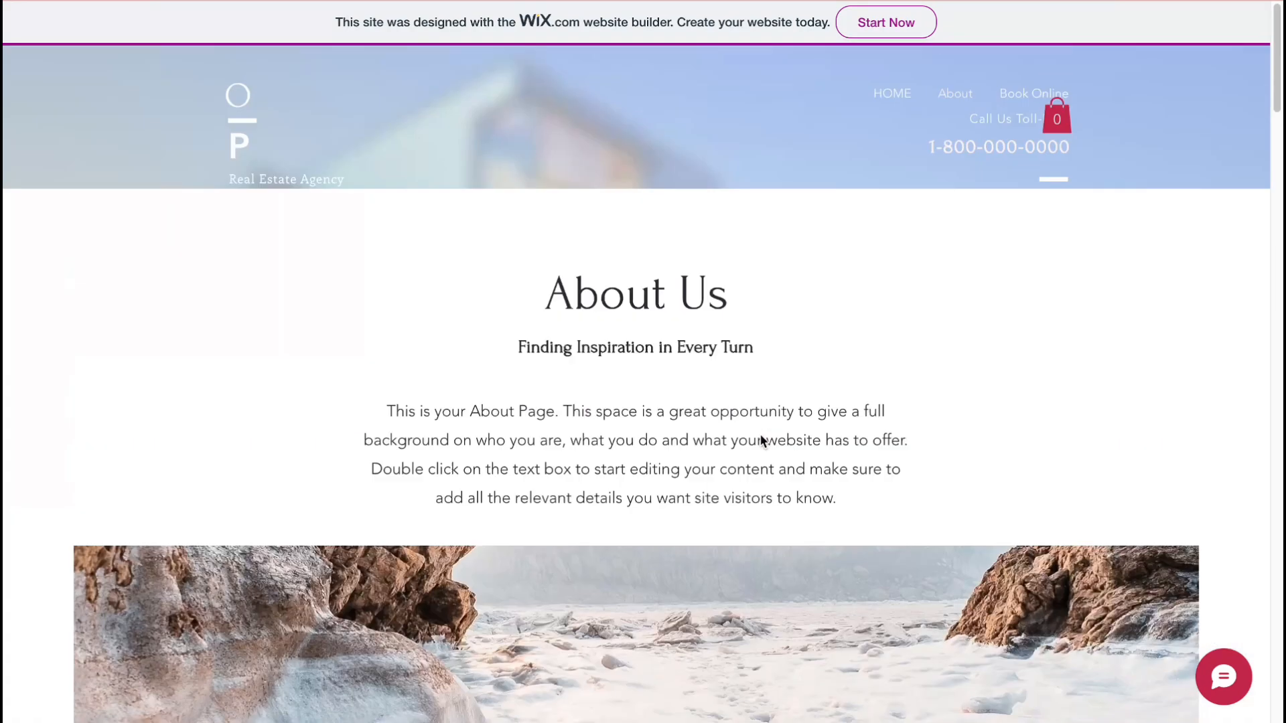
scroll(777, 415, "down", 15)
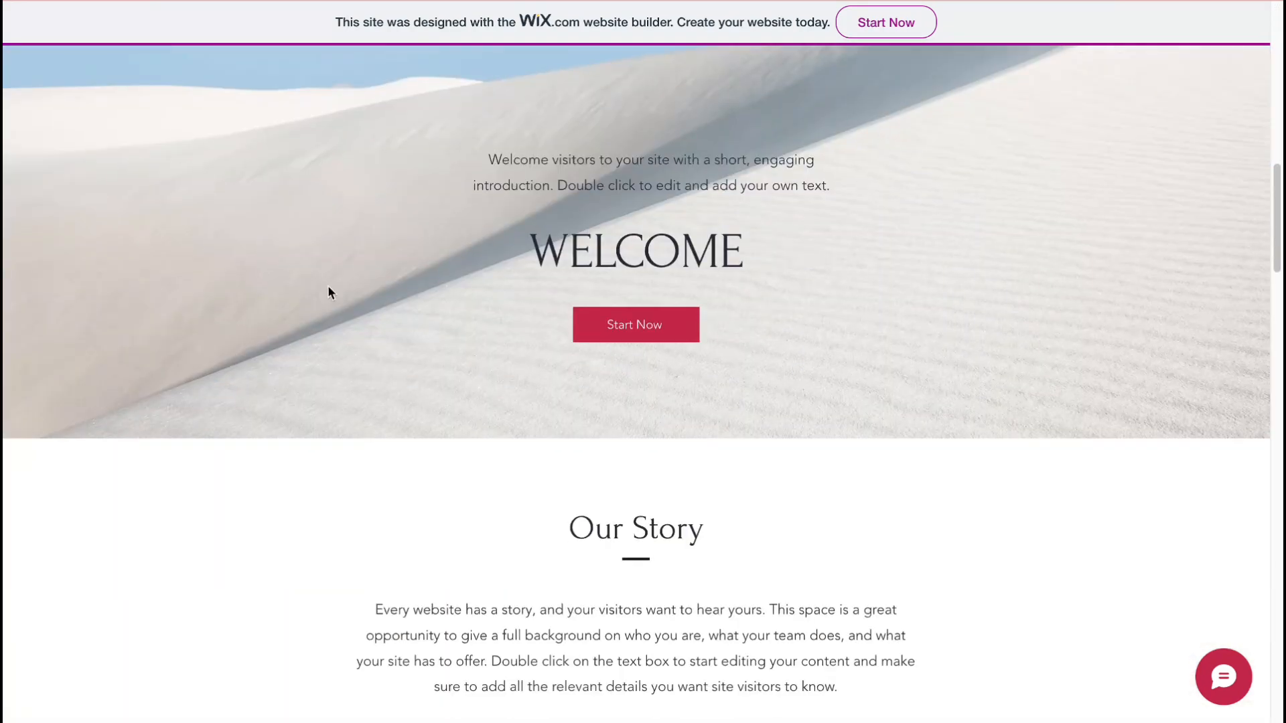
key("super+w")
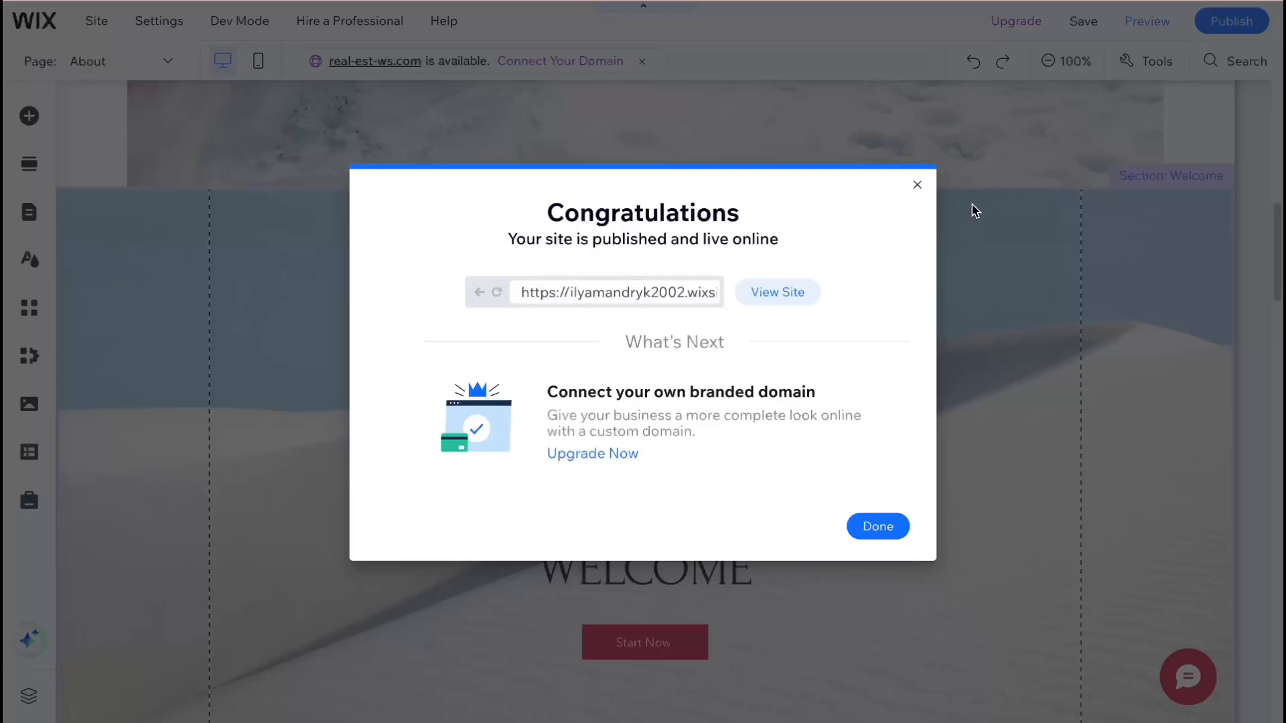
left_click(915, 185)
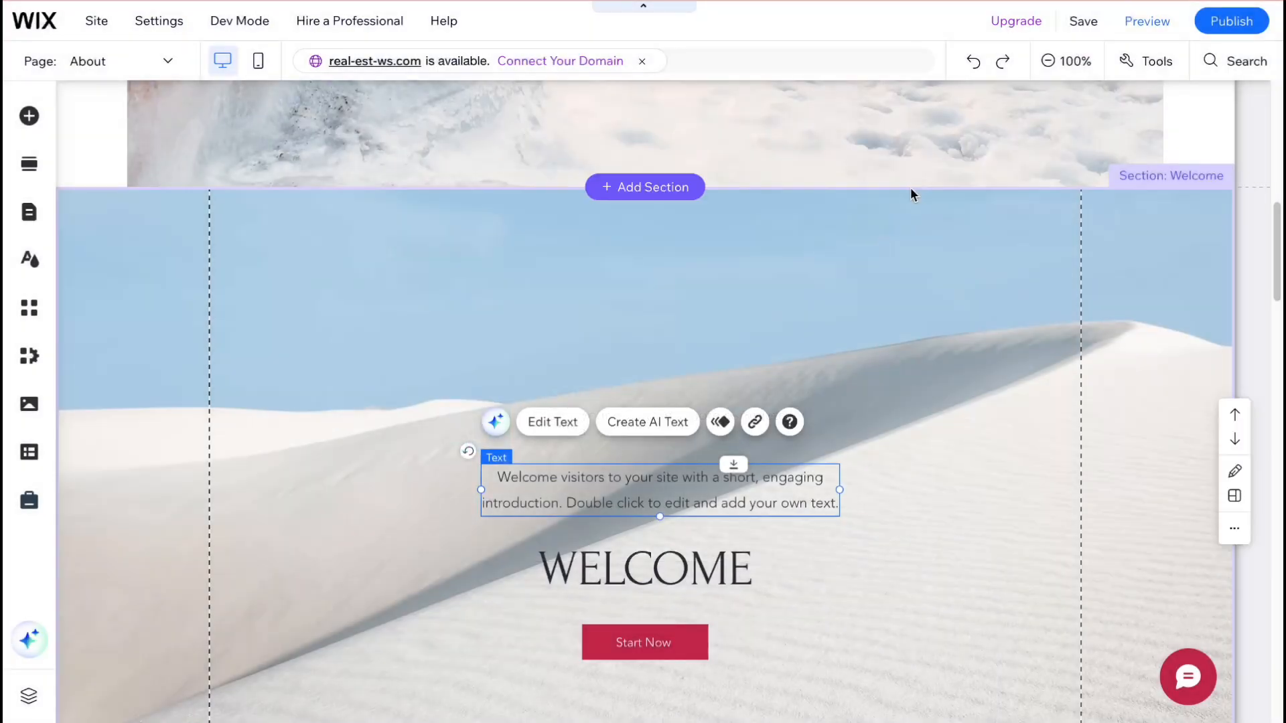